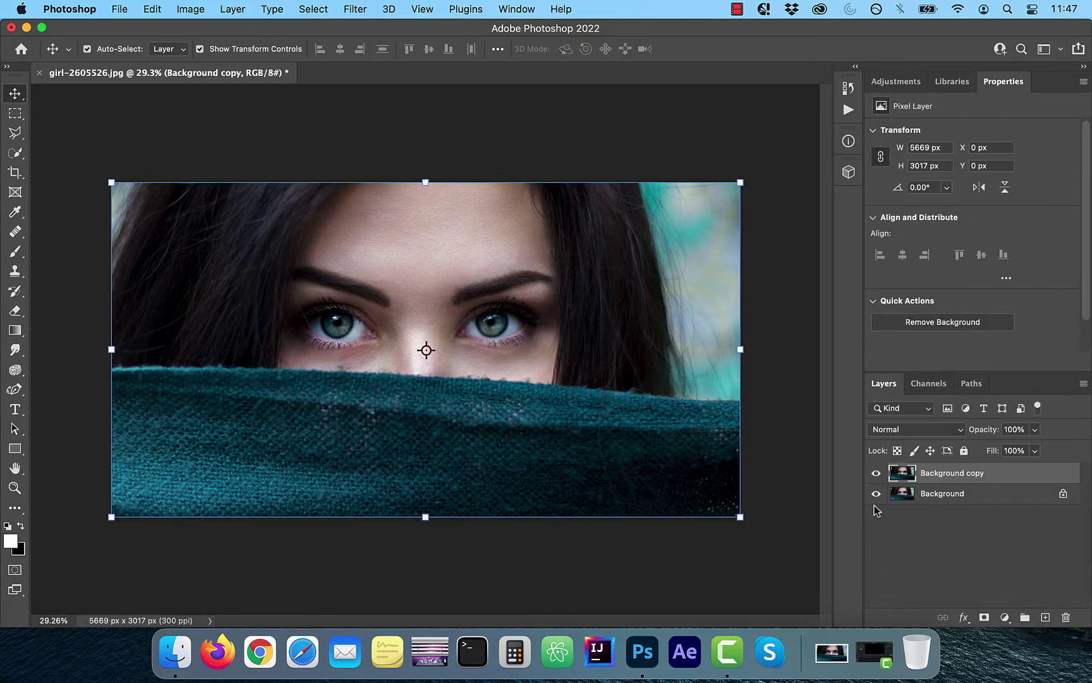
# Add a new layer above Background copy, set its blend mode to Soft Light and name it dodge.
pyautogui.click(1045, 617)
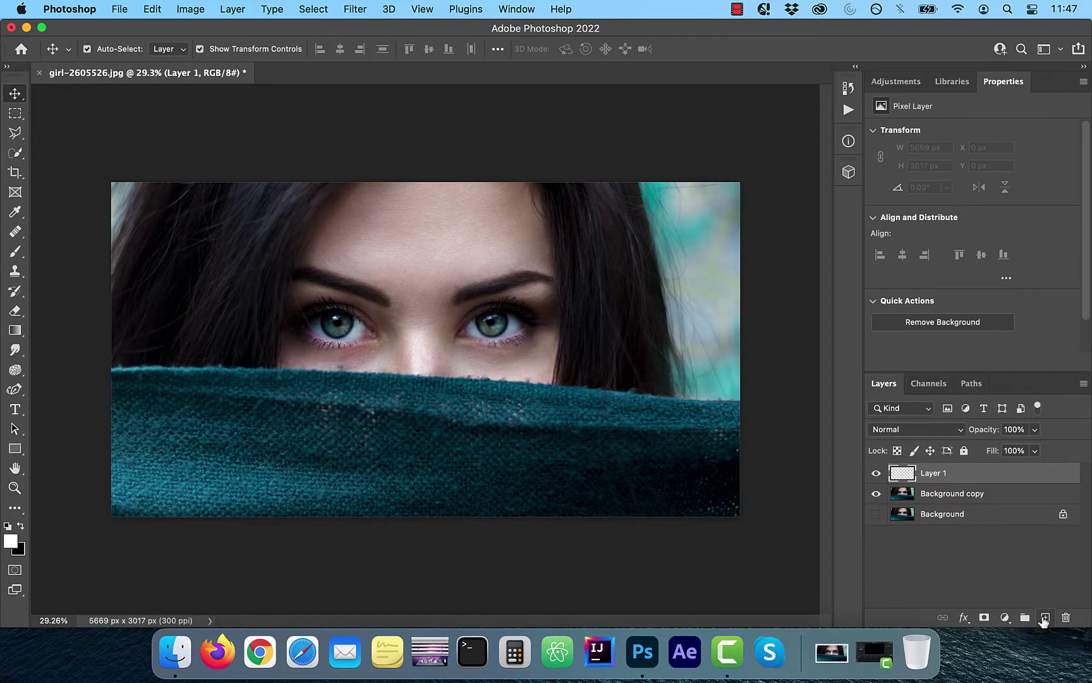
pyautogui.click(915, 432)
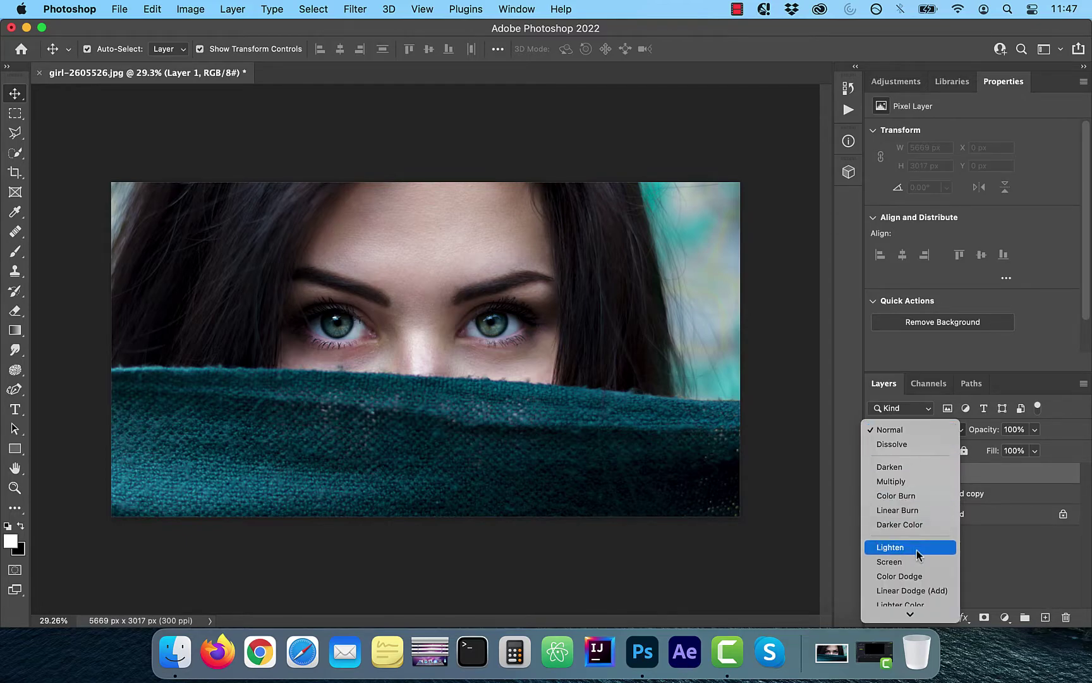
pyautogui.click(915, 526)
pyautogui.doubleClick(938, 479)
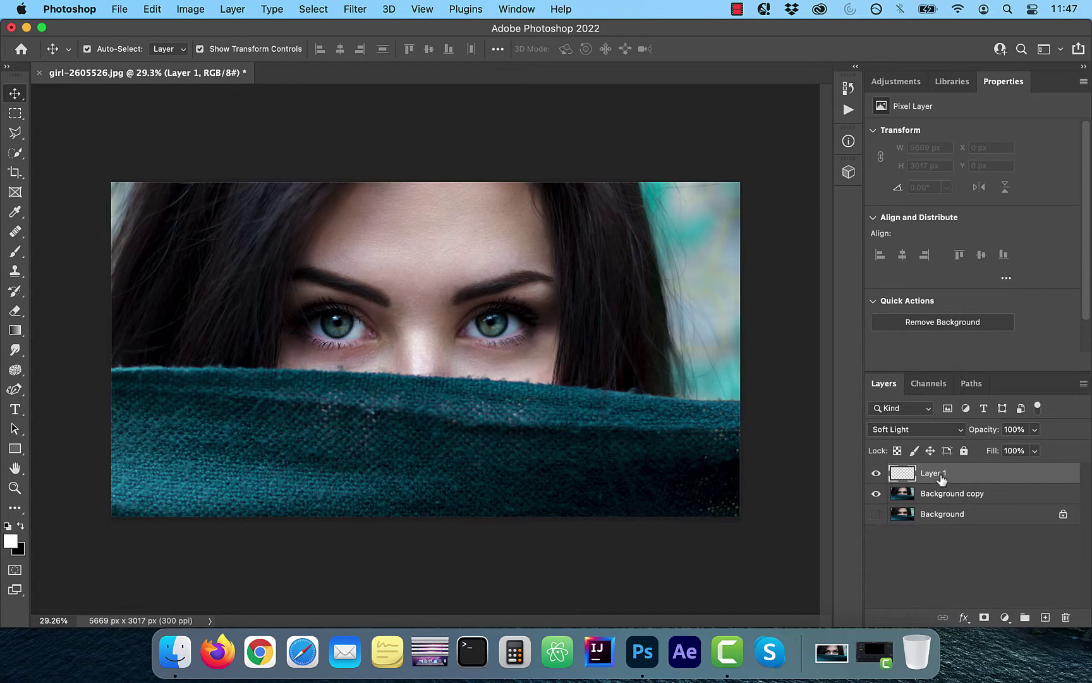
pyautogui.write('dodge')
pyautogui.press('Return')
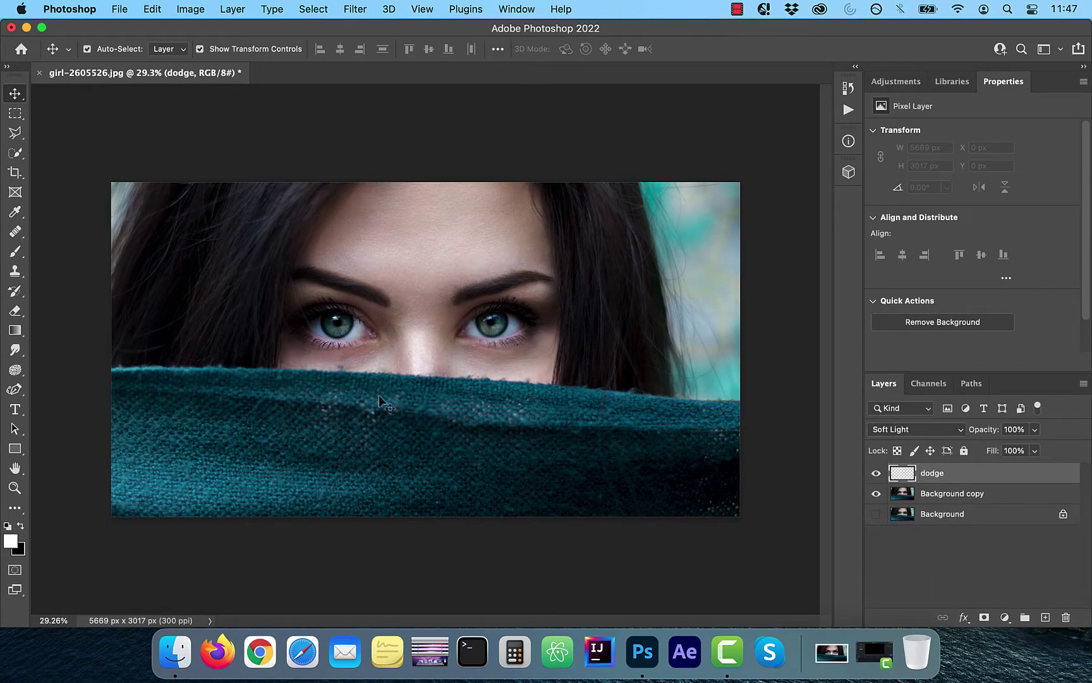
# Brighten the photo's right-hand eye on the dodge layer with a soft white brush at 5% flow, reducing the brush to 70 px.
pyautogui.click(16, 252)
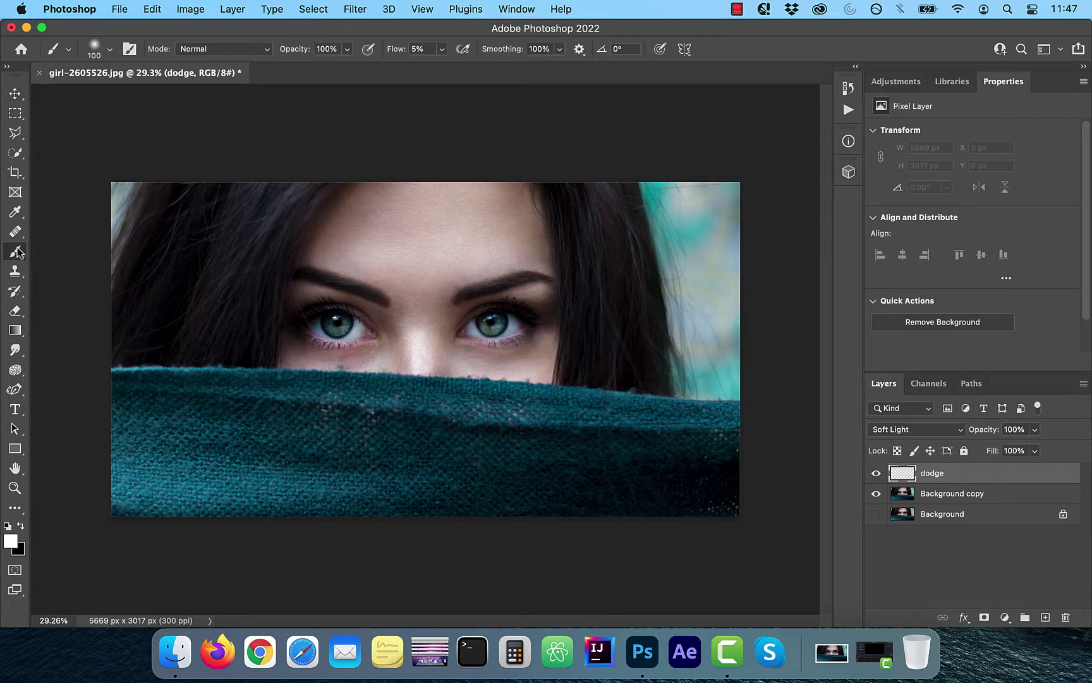
pyautogui.click(110, 50)
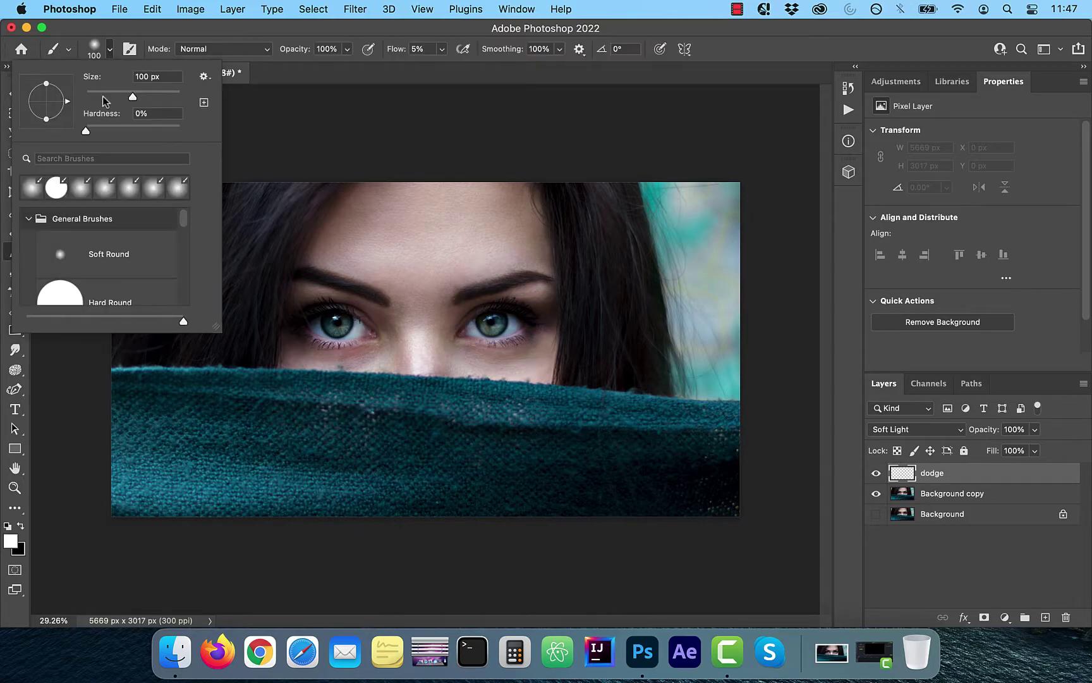
pyautogui.click(111, 52)
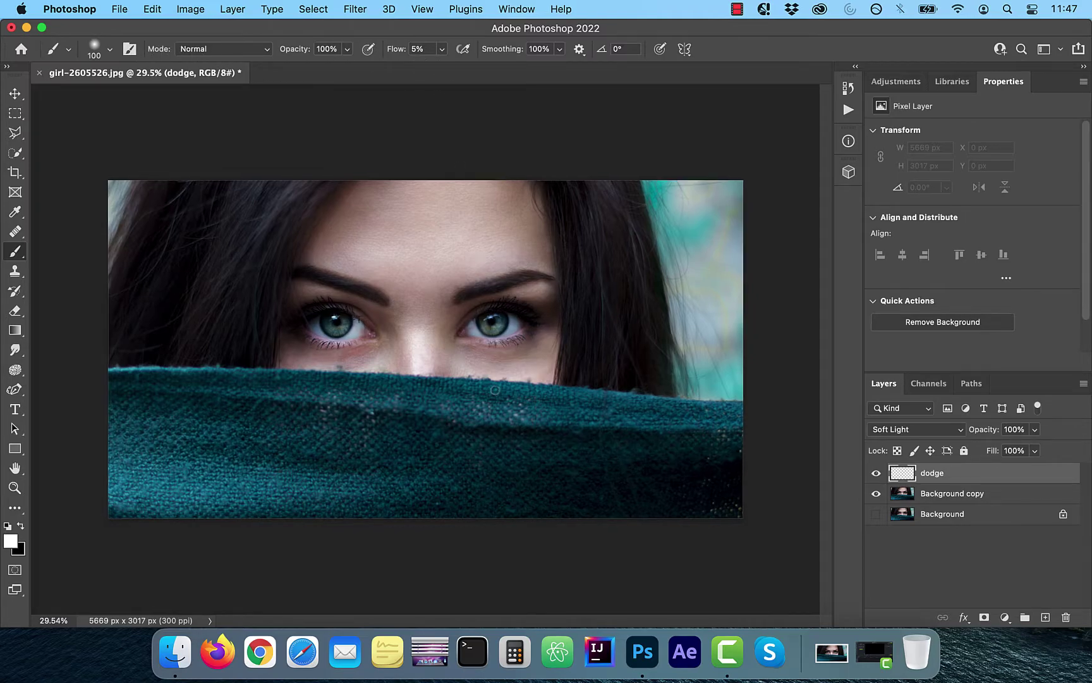
pyautogui.scroll(5, 495, 390)
pyautogui.scroll(5, 293, 365)
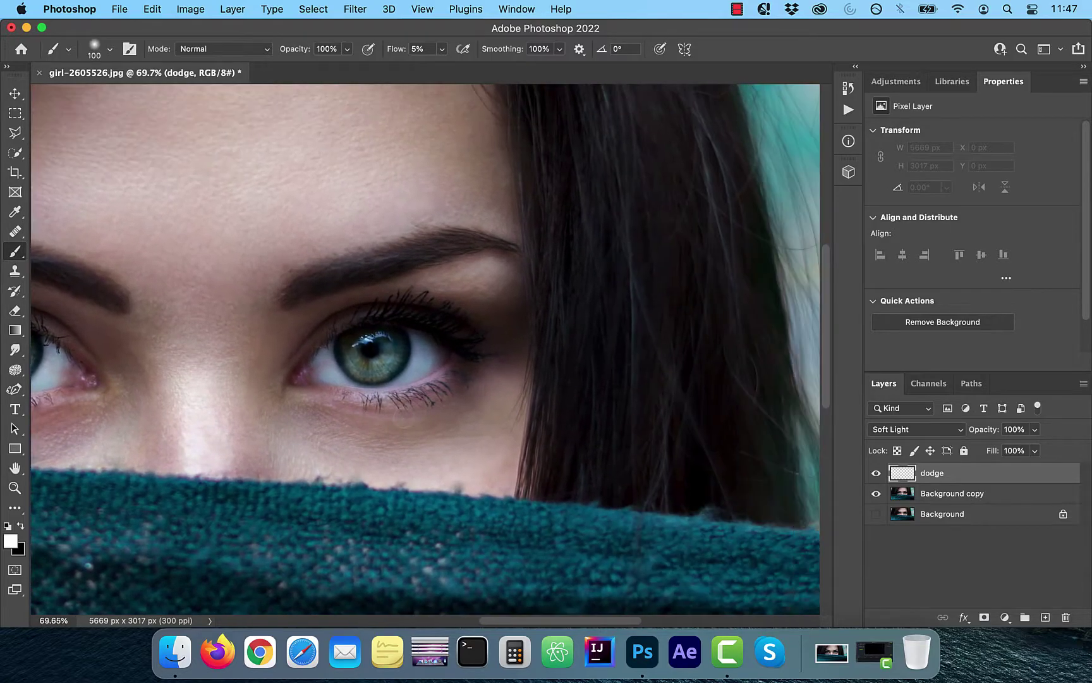
pyautogui.moveTo(292, 365)
pyautogui.mouseDown()
pyautogui.moveTo(335, 326)
pyautogui.moveTo(436, 366)
pyautogui.moveTo(253, 366)
pyautogui.moveTo(288, 410)
pyautogui.mouseUp()
pyautogui.press('[')
pyautogui.press('[')
pyautogui.press('[')
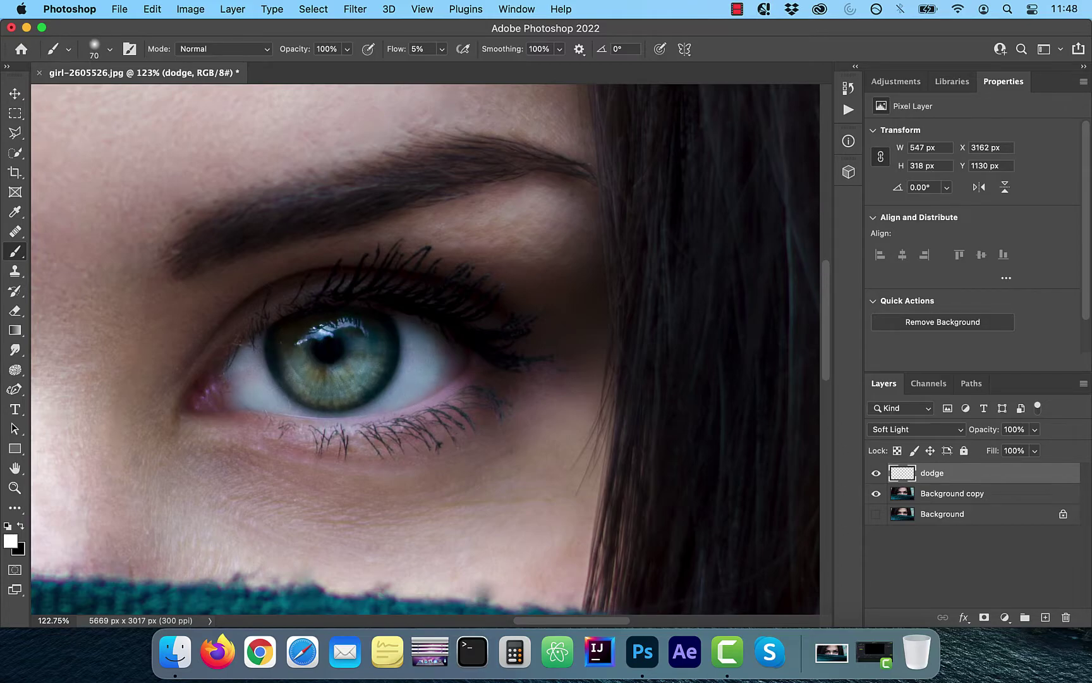
# Brighten the photo's left-hand eye on the dodge layer with the white brush and touch up the right-hand eye.
pyautogui.hscroll(-10, 318, 406)
pyautogui.moveTo(257, 351)
pyautogui.mouseDown()
pyautogui.moveTo(187, 382)
pyautogui.moveTo(182, 352)
pyautogui.moveTo(269, 356)
pyautogui.moveTo(299, 331)
pyautogui.mouseUp()
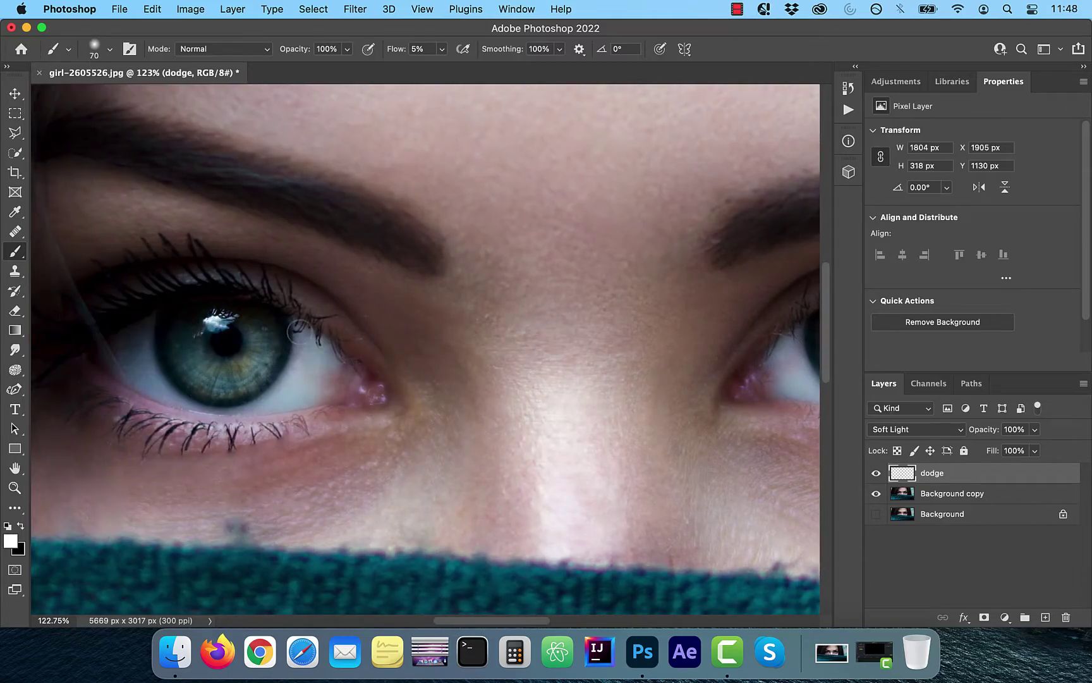
pyautogui.moveTo(210, 405)
pyautogui.mouseDown()
pyautogui.moveTo(258, 375)
pyautogui.moveTo(204, 327)
pyautogui.moveTo(170, 347)
pyautogui.mouseUp()
pyautogui.scroll(-5, 425, 352)
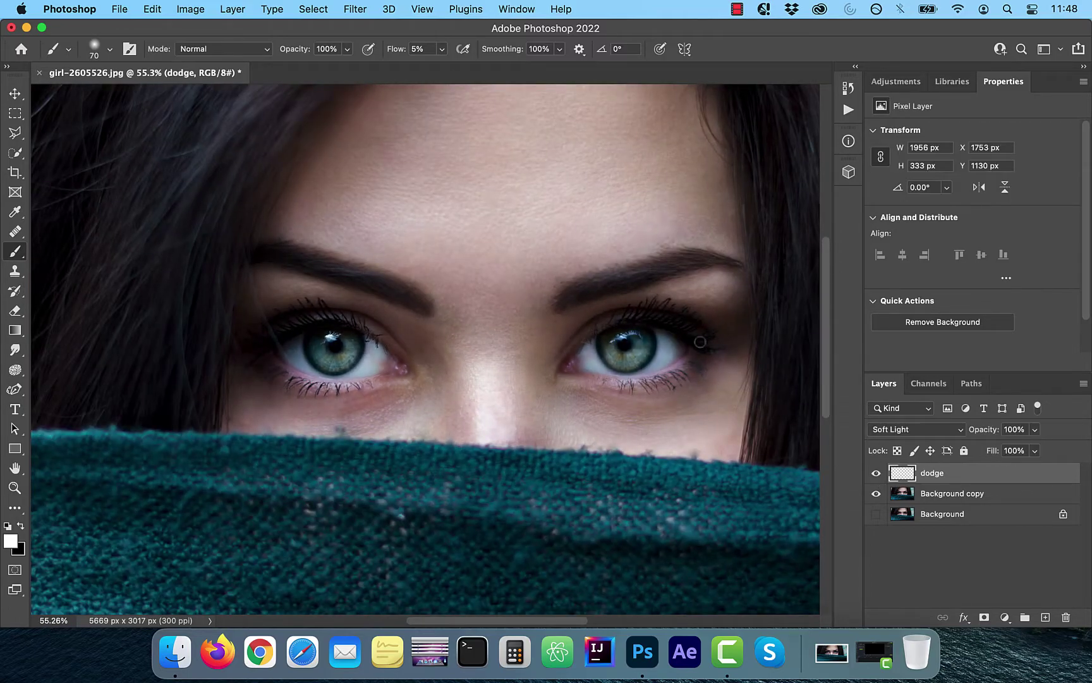
pyautogui.moveTo(682, 353); pyautogui.dragTo(613, 340)
pyautogui.scroll(-2, 296, 344)
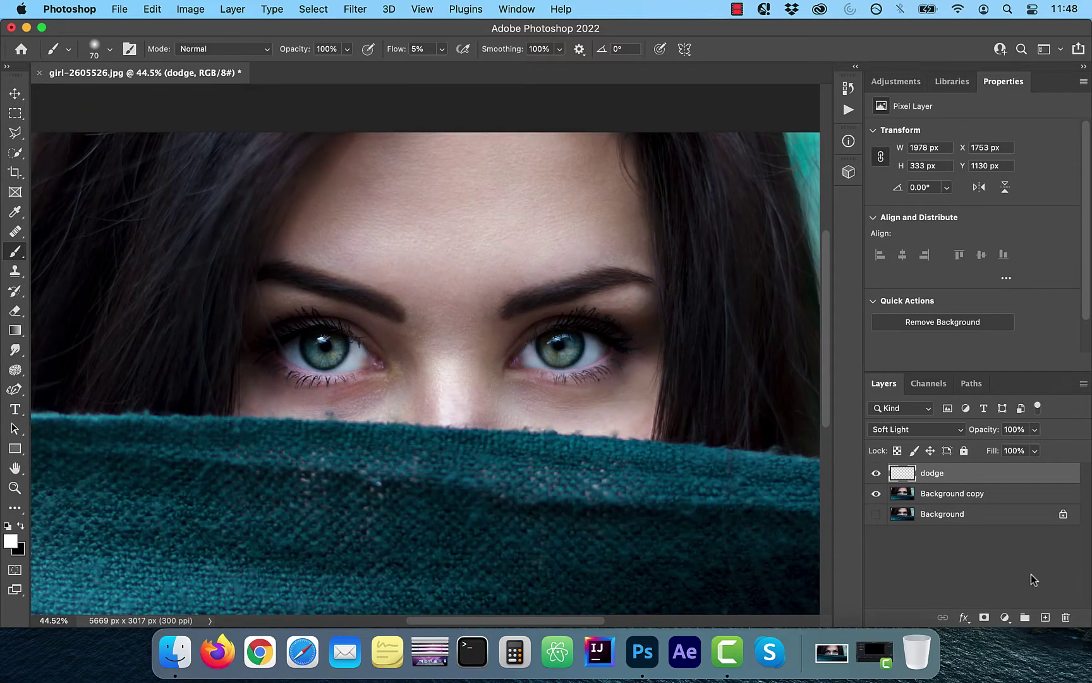
# Add a new layer above dodge, name it burn and set its blend mode to Soft Light.
pyautogui.click(1046, 617)
pyautogui.doubleClick(932, 473)
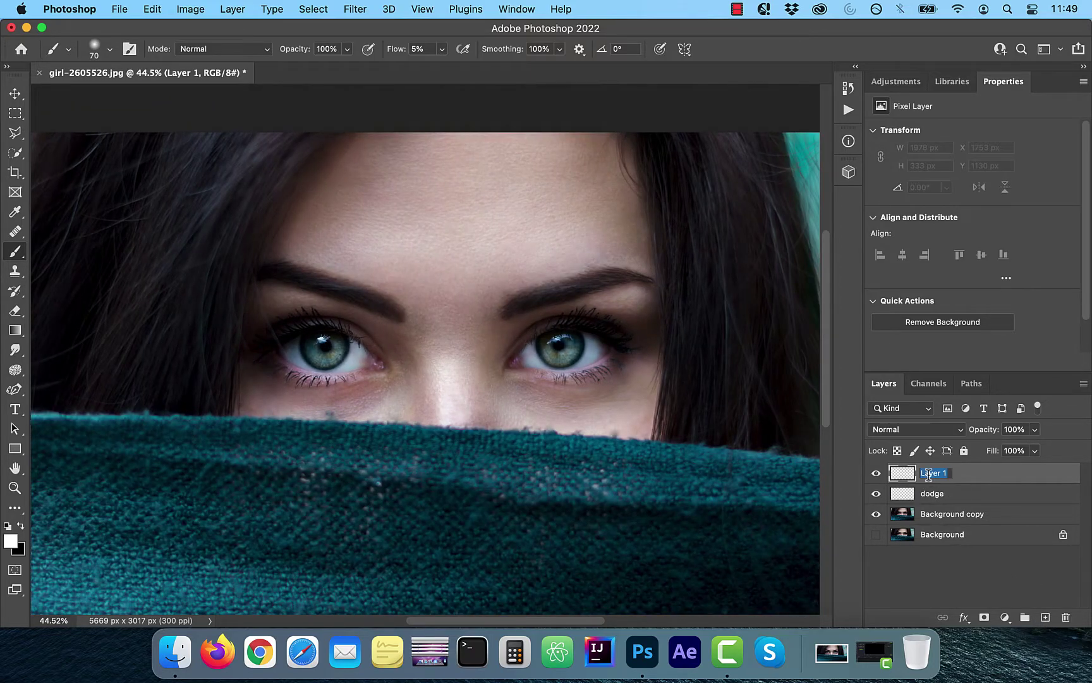
pyautogui.write('burn')
pyautogui.press('Return')
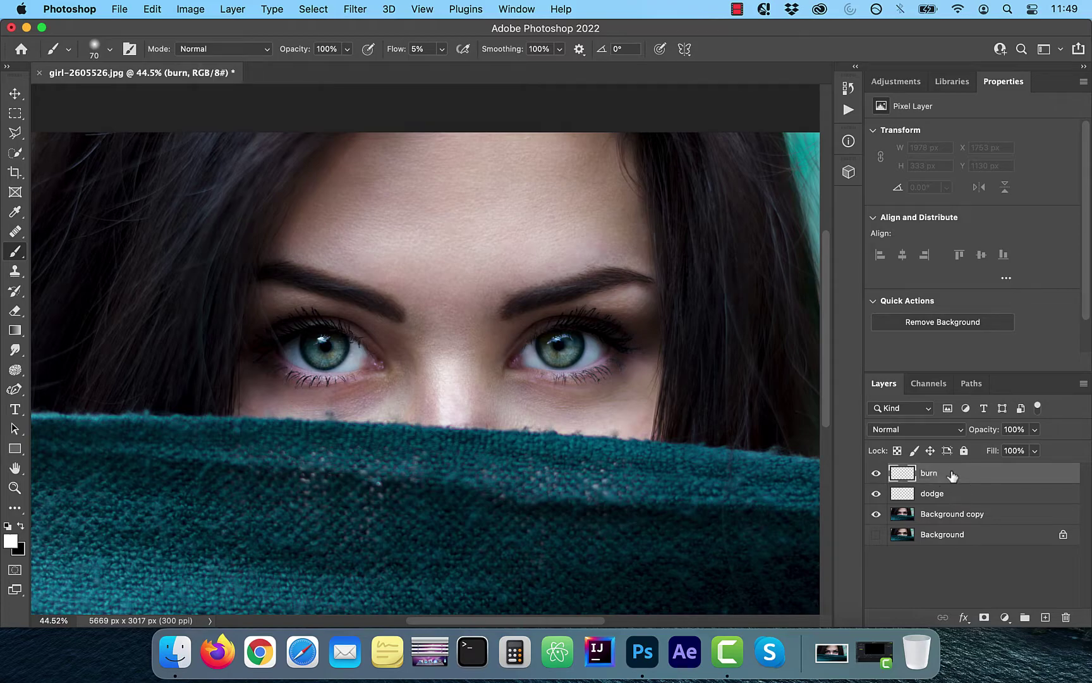
pyautogui.click(938, 429)
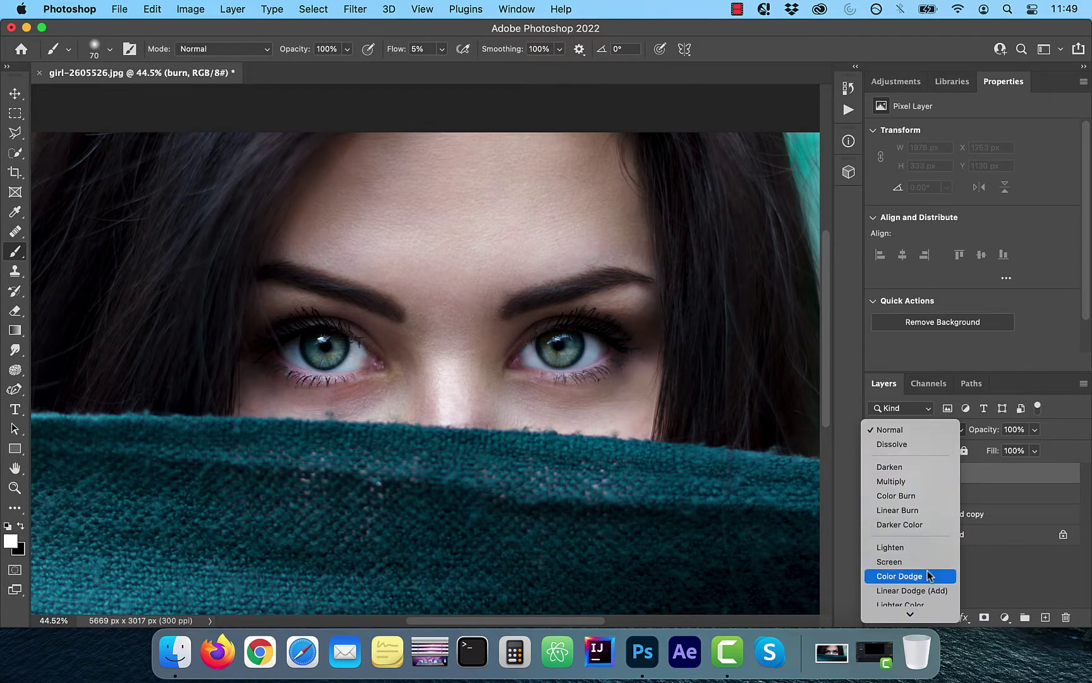
pyautogui.scroll(-3, 923, 581)
pyautogui.click(910, 541)
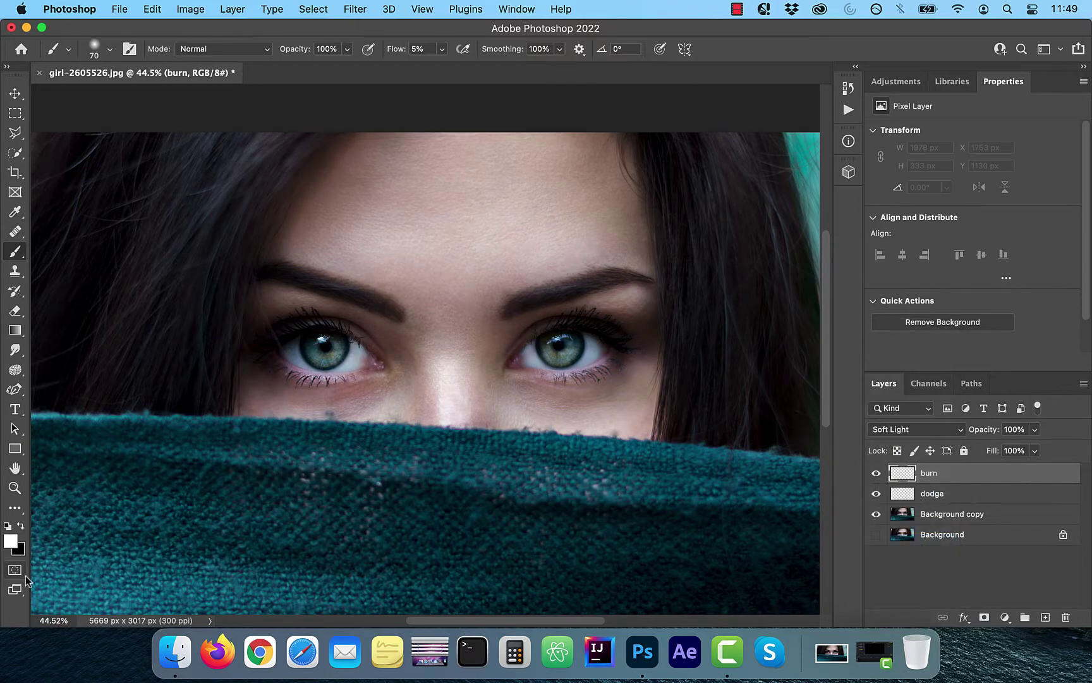
# Darken the edges of the right-hand iris and eye on the burn layer with a black brush reduced to 30 px.
pyautogui.click(21, 527)
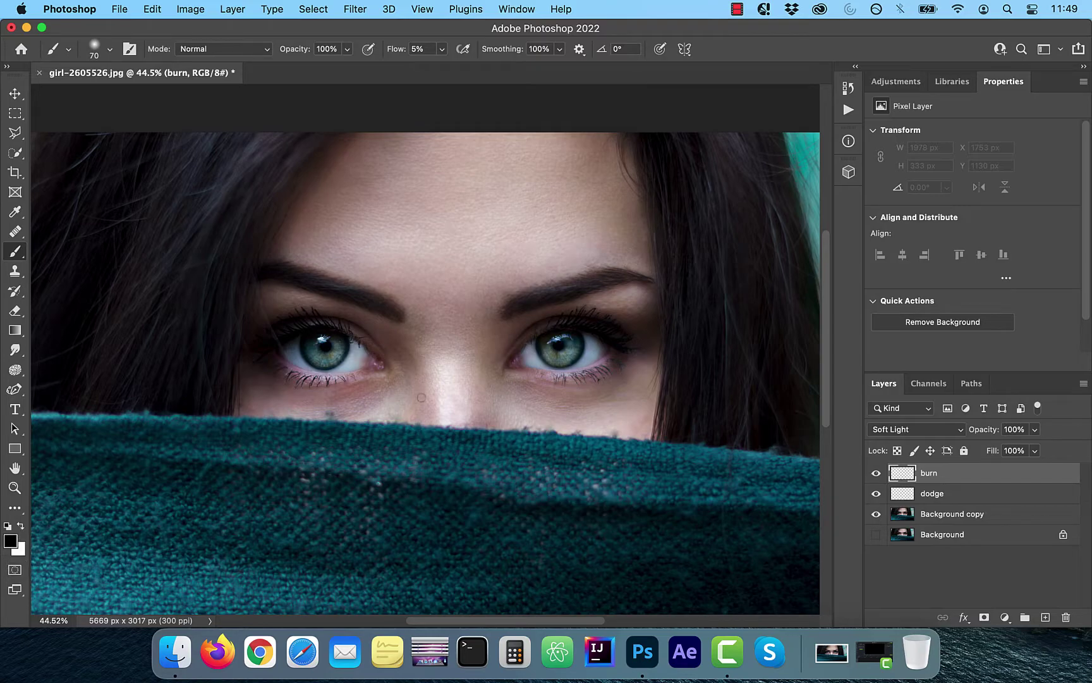
pyautogui.scroll(5, 564, 345)
pyautogui.moveTo(569, 341); pyautogui.dragTo(535, 349)
pyautogui.press('[')
pyautogui.press('[')
pyautogui.press('[')
pyautogui.press('[')
pyautogui.moveTo(624, 349)
pyautogui.mouseDown()
pyautogui.moveTo(508, 428)
pyautogui.moveTo(520, 428)
pyautogui.moveTo(453, 330)
pyautogui.mouseUp()
pyautogui.hscroll(4, 551, 303)
pyautogui.scroll(1, 550, 302)
pyautogui.moveTo(550, 302); pyautogui.dragTo(319, 351)
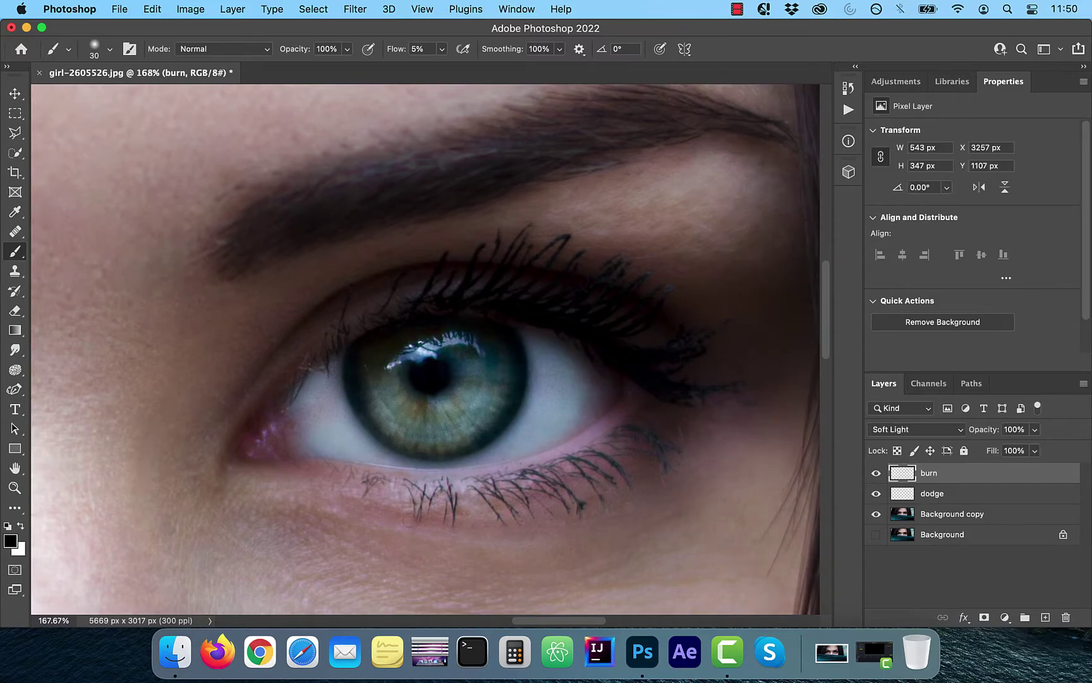
# Darken the edges of the left-hand iris and eye on the burn layer with the black brush.
pyautogui.hscroll(-10, 392, 379)
pyautogui.moveTo(359, 366)
pyautogui.mouseDown()
pyautogui.moveTo(384, 344)
pyautogui.moveTo(144, 359)
pyautogui.moveTo(190, 457)
pyautogui.mouseUp()
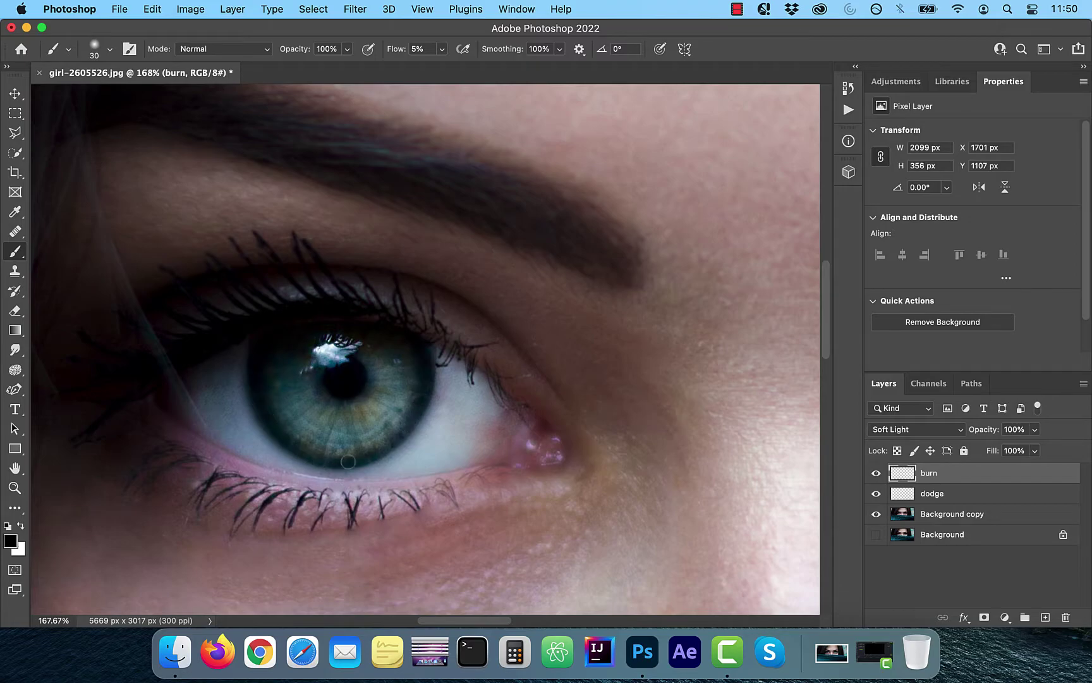
pyautogui.scroll(-5, 426, 336)
# Add a new layer above burn, name it color dodge and set its blend mode to Color Dodge.
pyautogui.click(1045, 617)
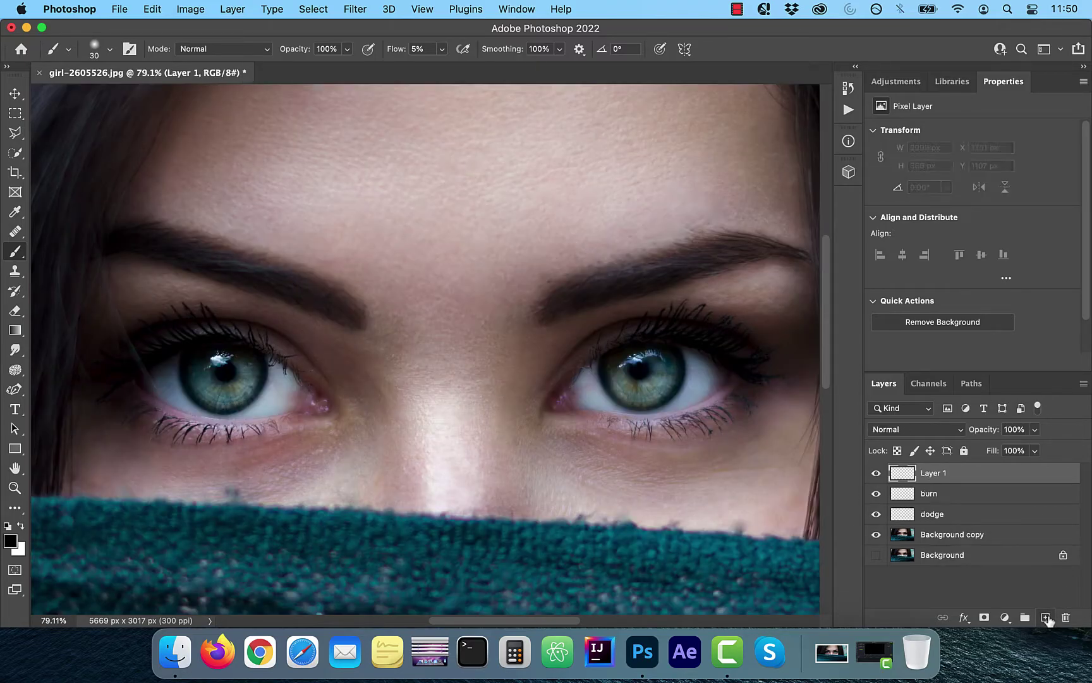
pyautogui.doubleClick(935, 473)
pyautogui.write('color dodge')
pyautogui.press('Return')
pyautogui.click(936, 432)
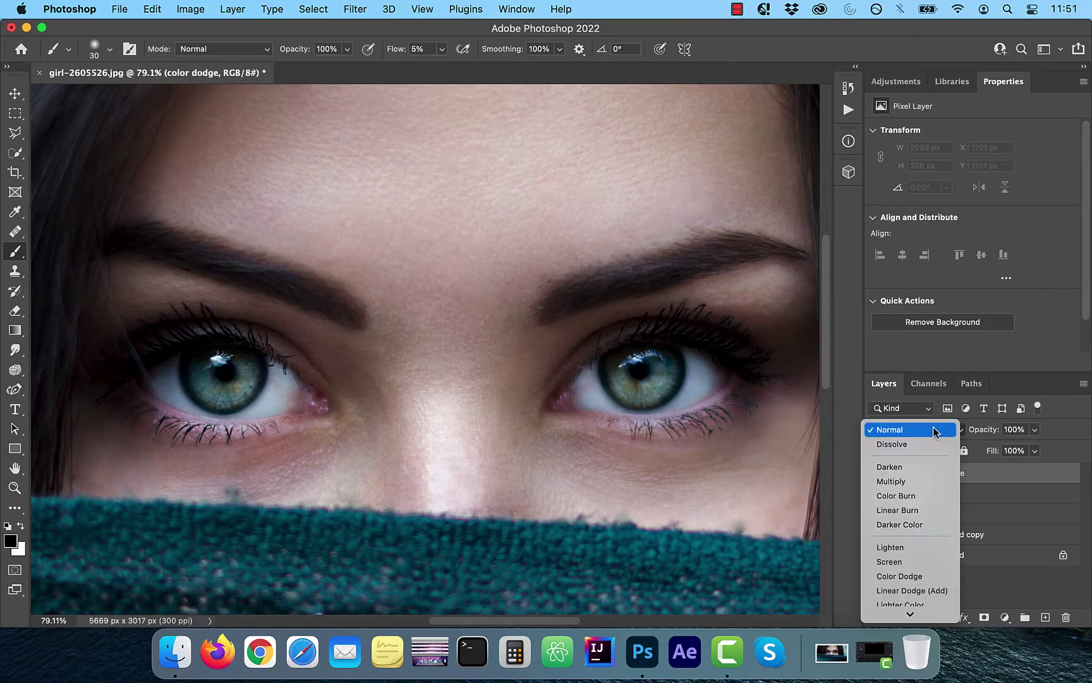
pyautogui.click(922, 576)
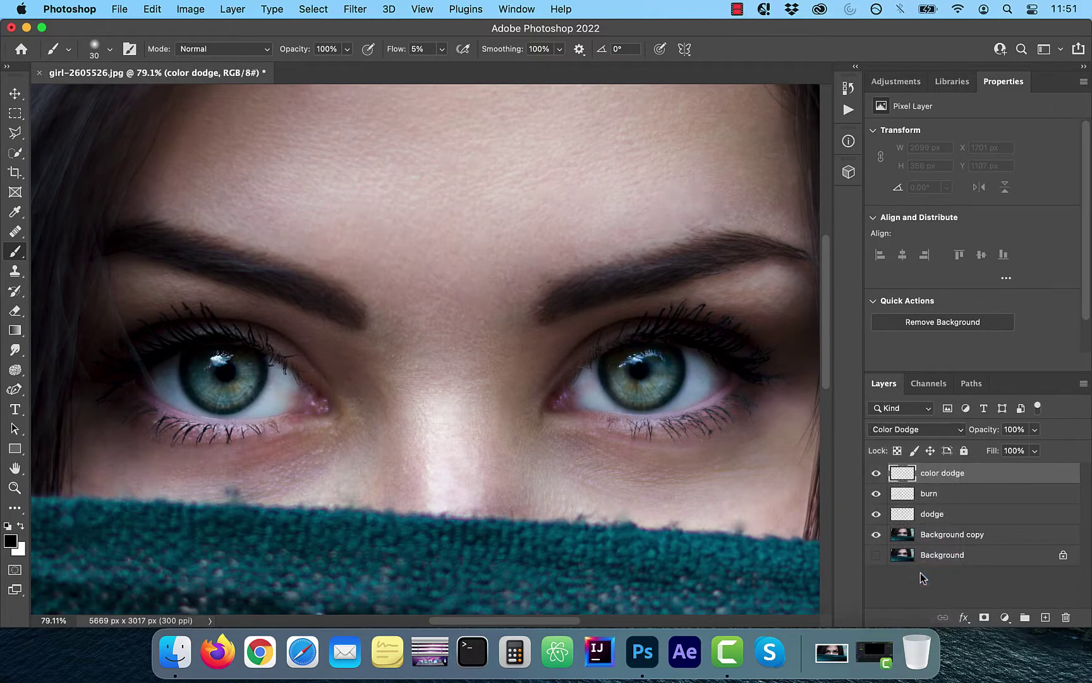
# Paint over both irises on the color dodge layer with a white brush enlarged to 90 px.
pyautogui.click(19, 530)
pyautogui.scroll(5, 681, 379)
pyautogui.hscroll(2, 632, 380)
pyautogui.press(']')
pyautogui.press(']')
pyautogui.press(']')
pyautogui.press(']')
pyautogui.press(']')
pyautogui.press(']')
pyautogui.hscroll(-5, 569, 354)
pyautogui.moveTo(265, 341); pyautogui.dragTo(208, 316)
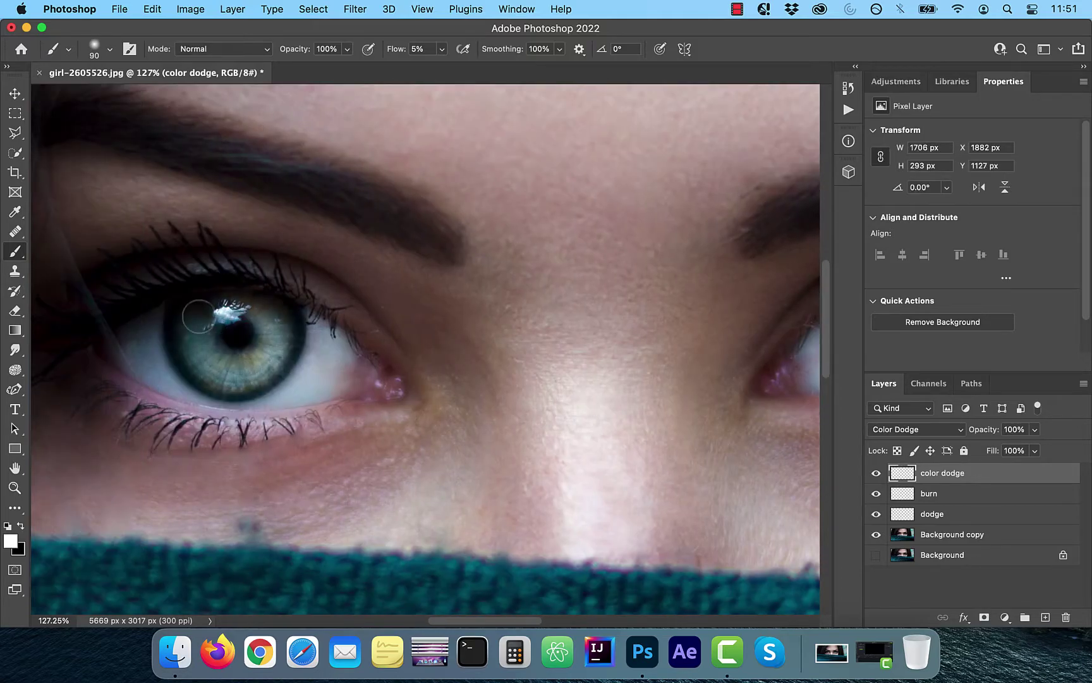
# Turn off Transparency Shapes Layer in the color dodge layer's blending options.
pyautogui.scroll(-3, 209, 316)
pyautogui.click(964, 617)
pyautogui.click(1012, 419)
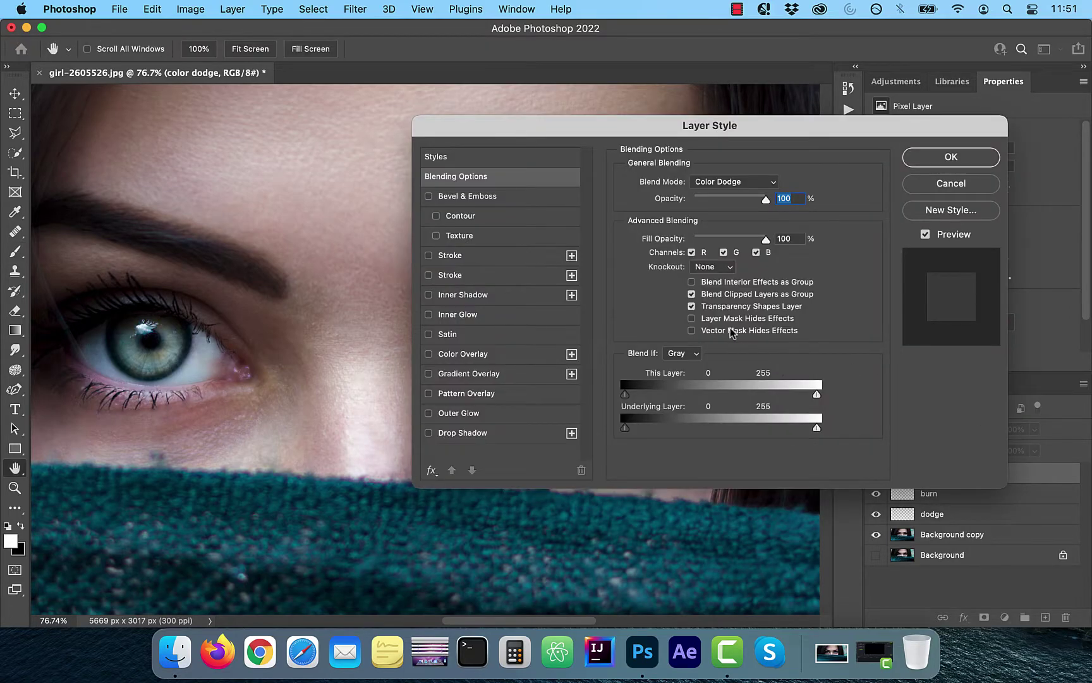
pyautogui.click(692, 306)
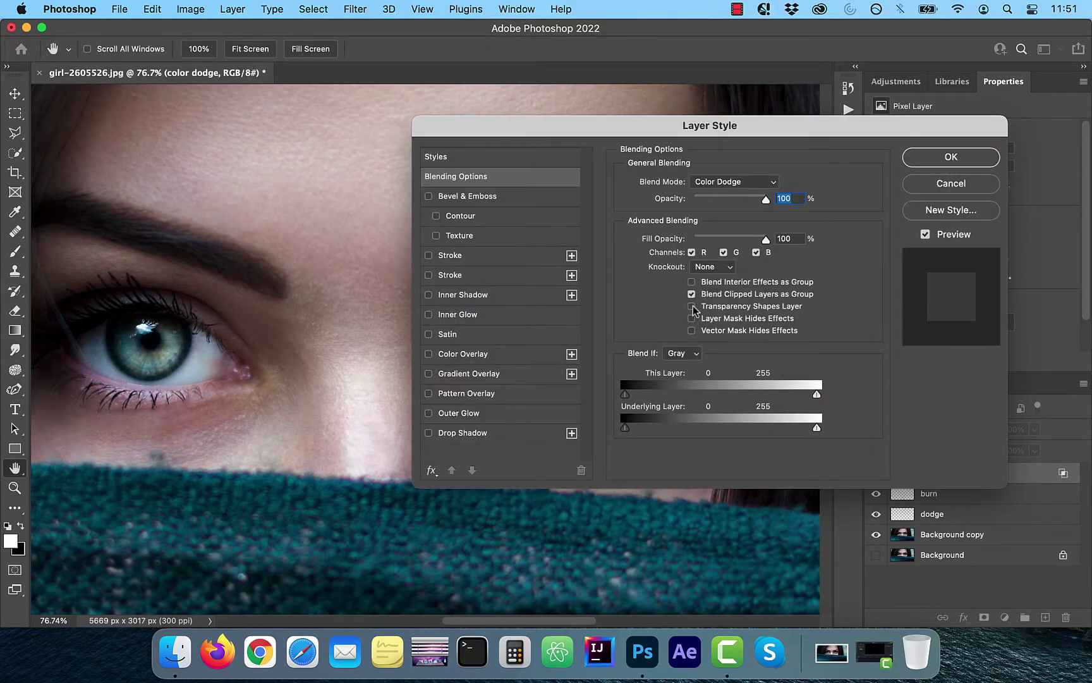
pyautogui.click(951, 158)
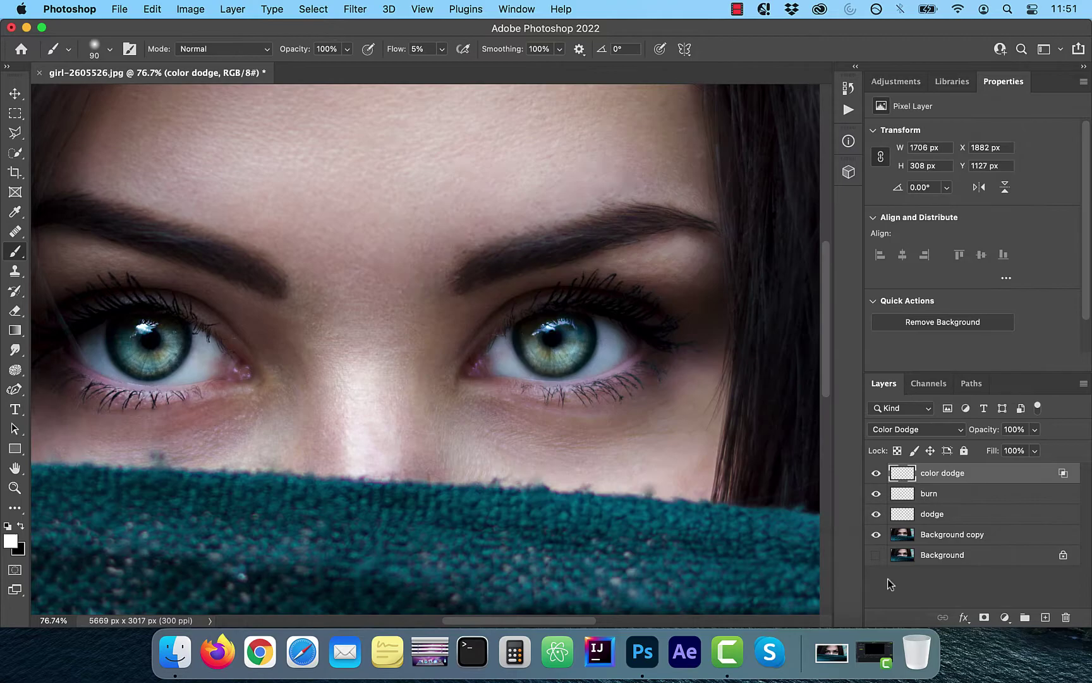
# Compare the eyes with and without the color dodge layer and paint extra white on the right-hand iris.
pyautogui.click(876, 474)
pyautogui.click(877, 474)
pyautogui.moveTo(585, 325); pyautogui.dragTo(580, 352)
# Lower the color dodge layer's opacity to 78% and compare the eyes with the layer hidden and shown.
pyautogui.click(1039, 430)
pyautogui.moveTo(1036, 446); pyautogui.dragTo(1015, 446)
pyautogui.click(876, 474)
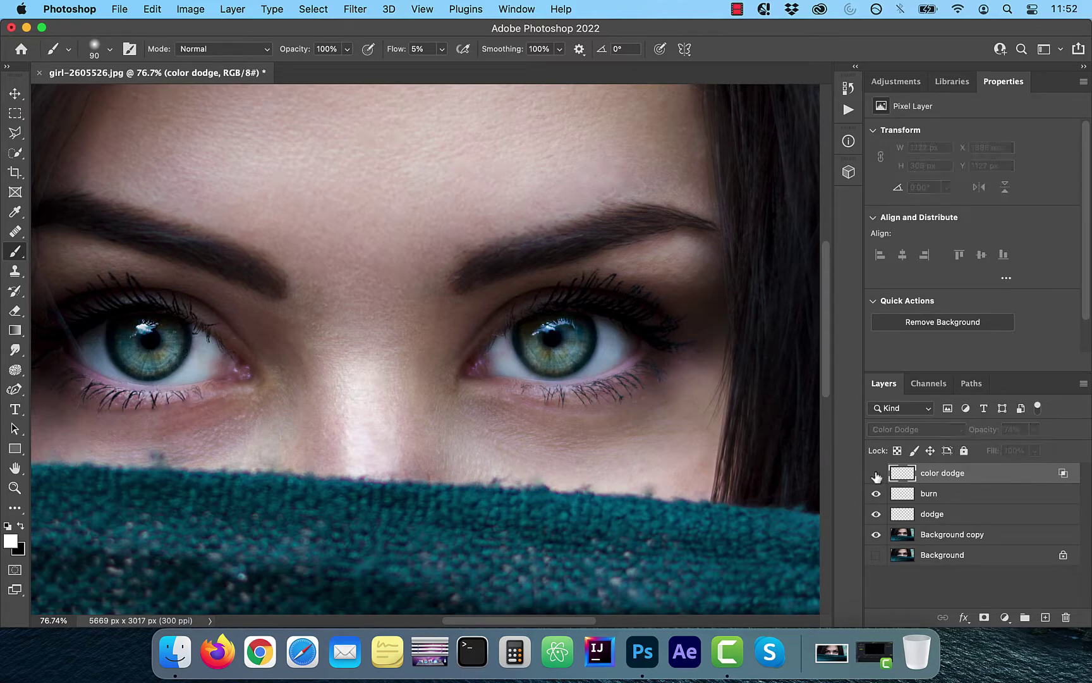
pyautogui.click(876, 474)
# Add a new layer above color dodge and name it glassy look.
pyautogui.press('super+minus')
pyautogui.click(1046, 617)
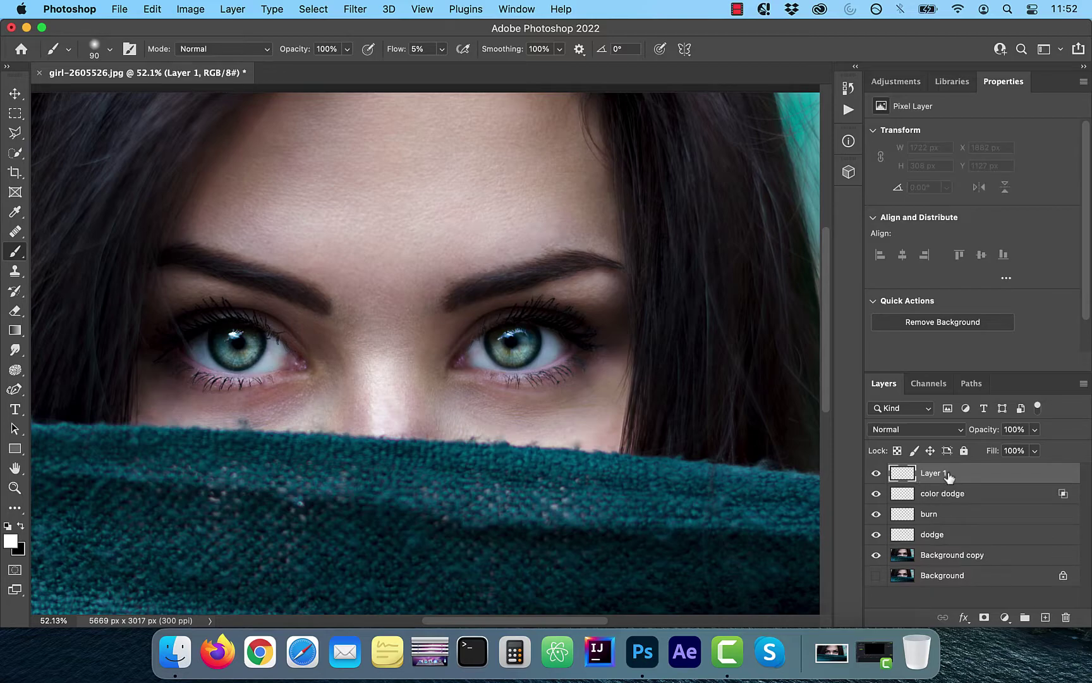
pyautogui.write('glassy look')
pyautogui.press('Return')
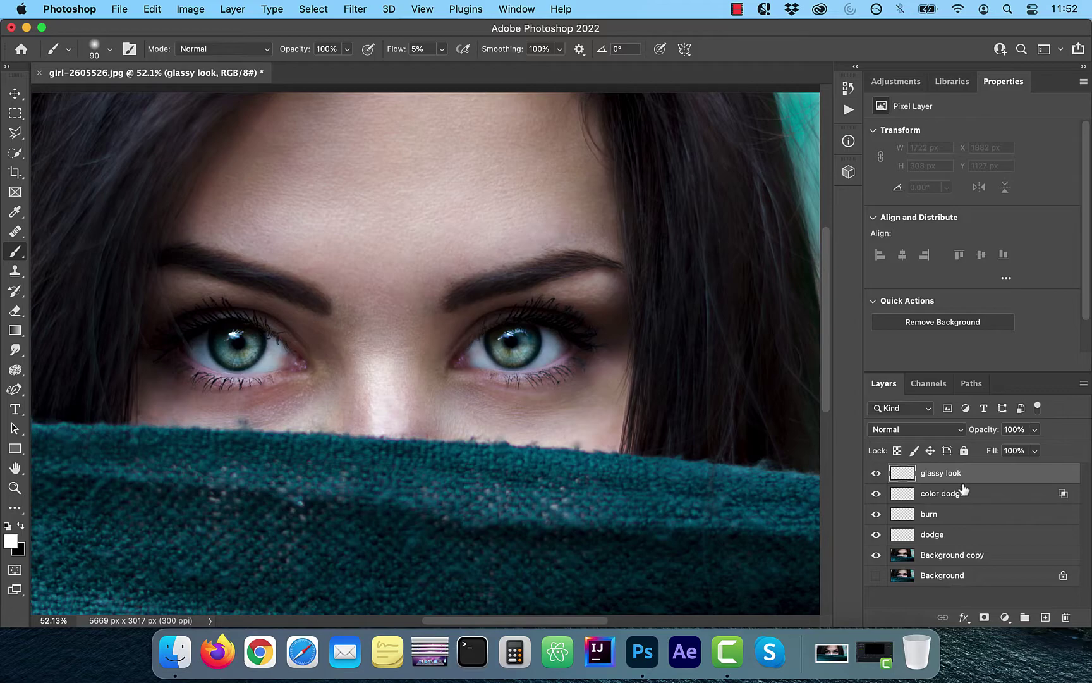
# Set the brush's hardness to 100% and its flow to 100%.
pyautogui.click(110, 48)
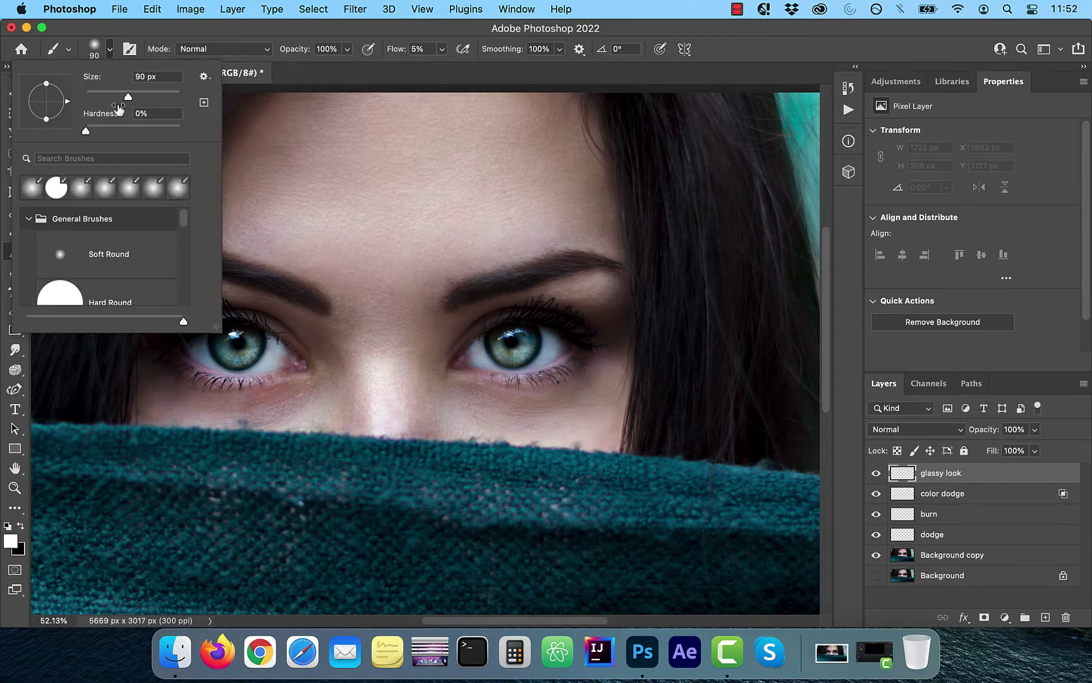
pyautogui.moveTo(84, 137); pyautogui.dragTo(191, 133)
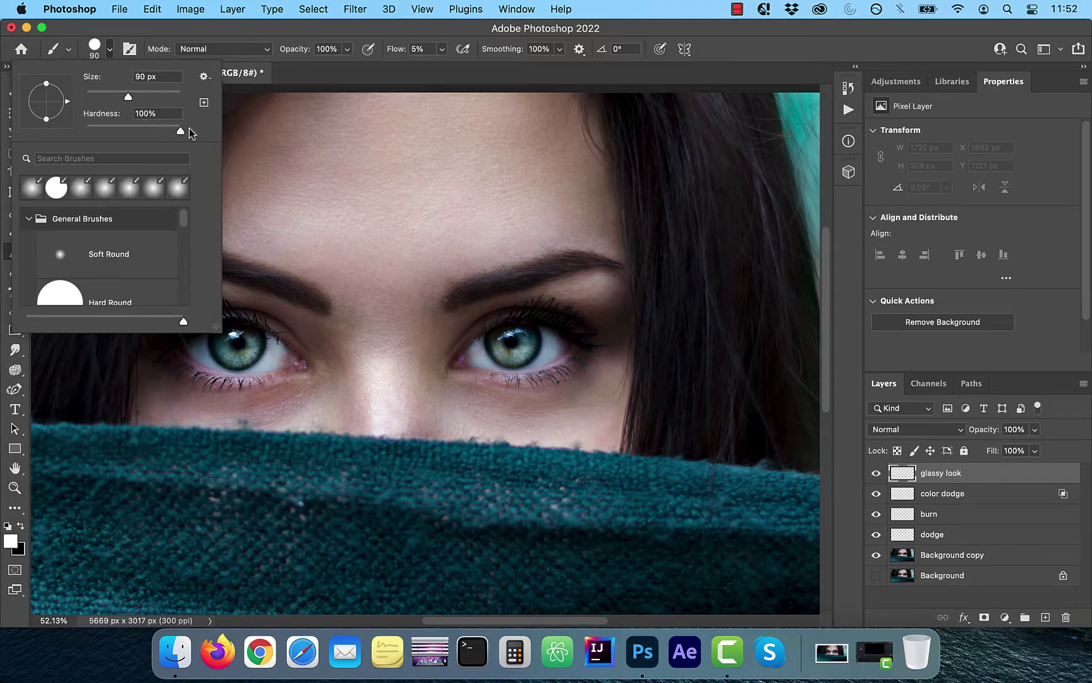
pyautogui.click(110, 51)
pyautogui.click(443, 50)
pyautogui.moveTo(444, 65); pyautogui.dragTo(531, 67)
pyautogui.click(432, 28)
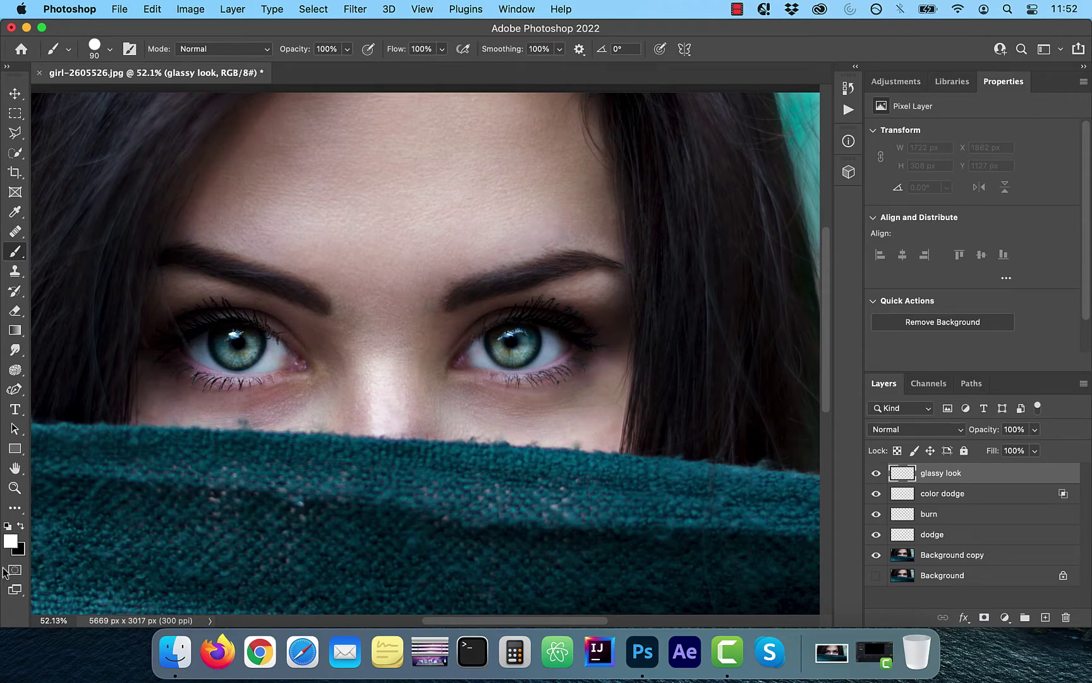
# Set the foreground colour to a neutral grey with 55% brightness (#8c8c8c).
pyautogui.click(11, 542)
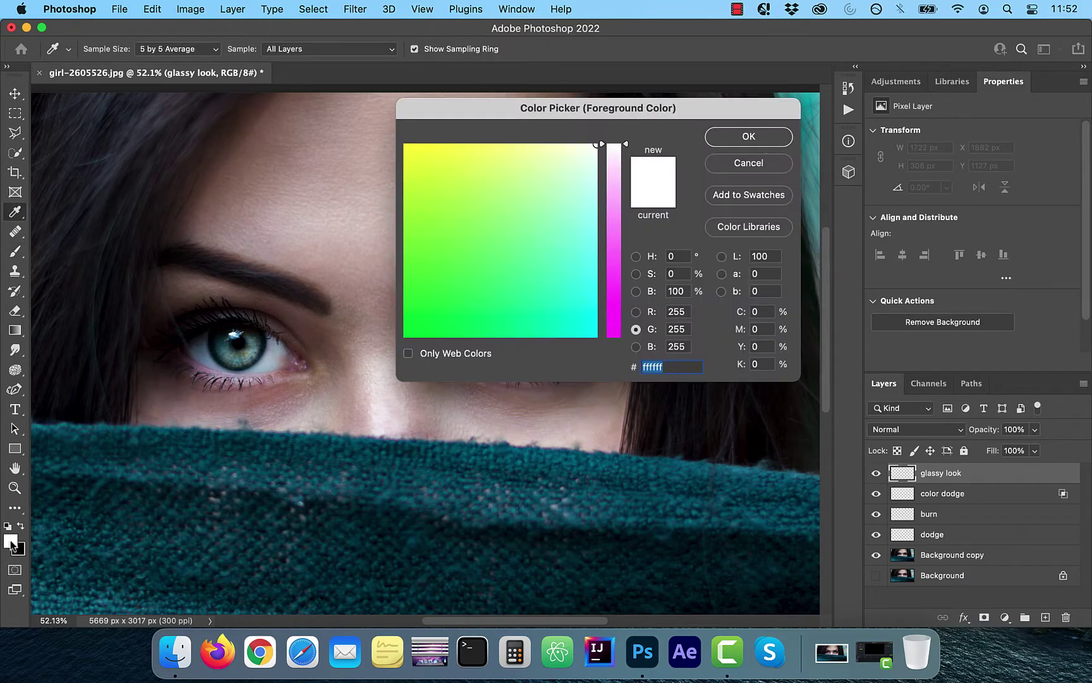
pyautogui.doubleClick(677, 311)
pyautogui.write('127')
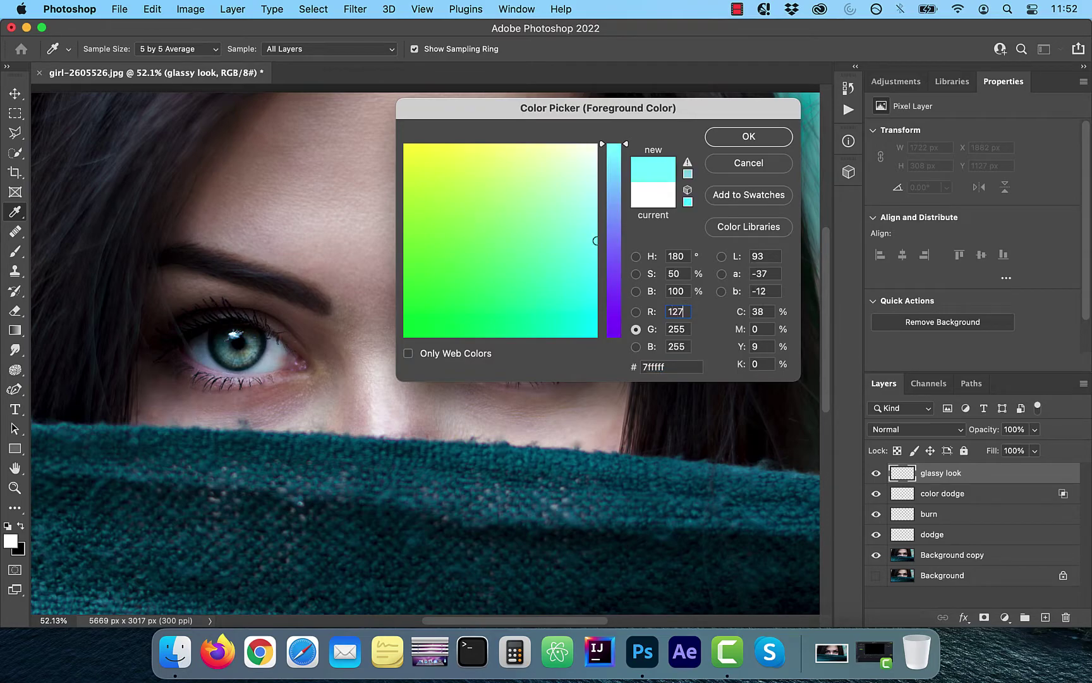
pyautogui.write('127')
pyautogui.doubleClick(676, 346)
pyautogui.write('127')
pyautogui.doubleClick(675, 291)
pyautogui.write('55')
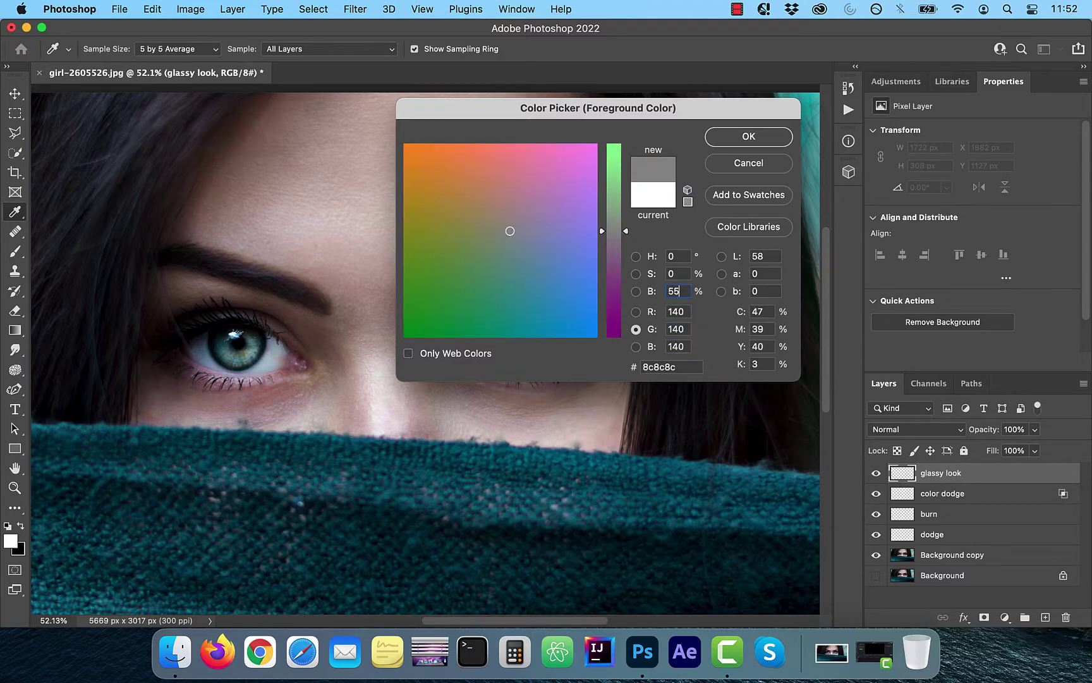
pyautogui.click(747, 140)
# Stamp one grey circle over each iris on the glassy look layer with a 300 px brush.
pyautogui.press('b')
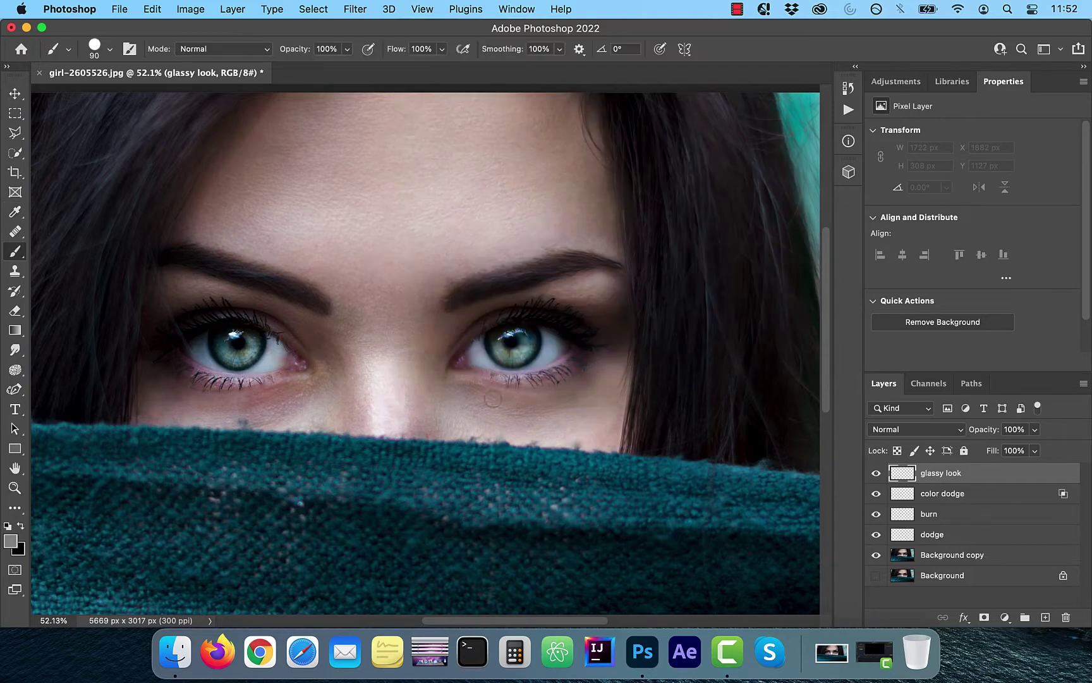
pyautogui.scroll(3, 512, 344)
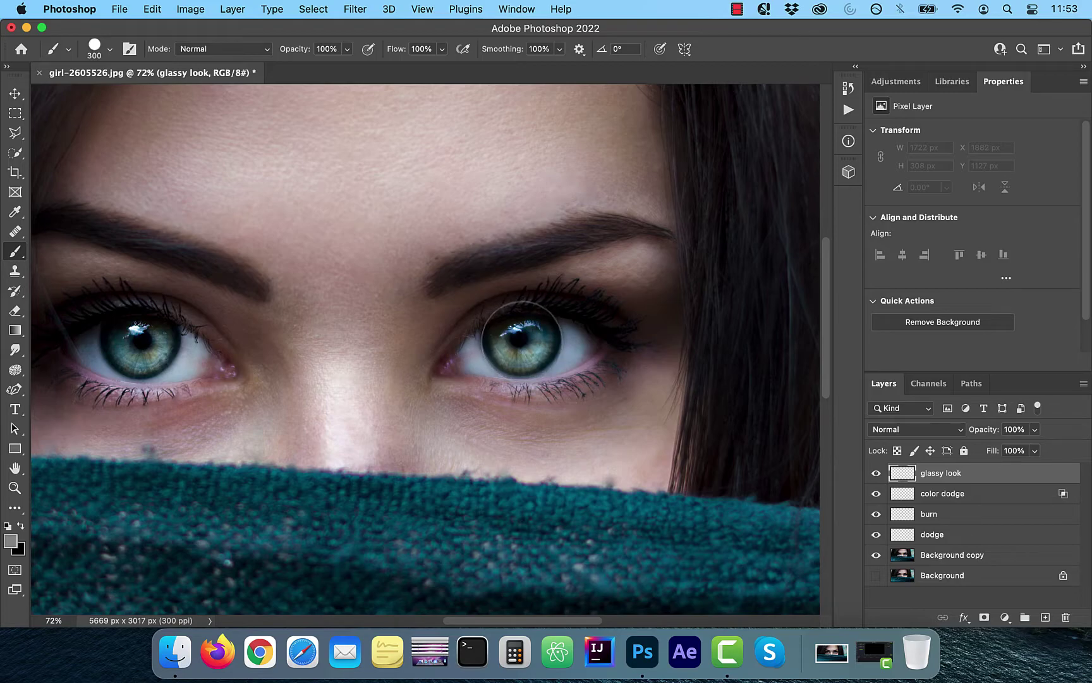
pyautogui.click(523, 340)
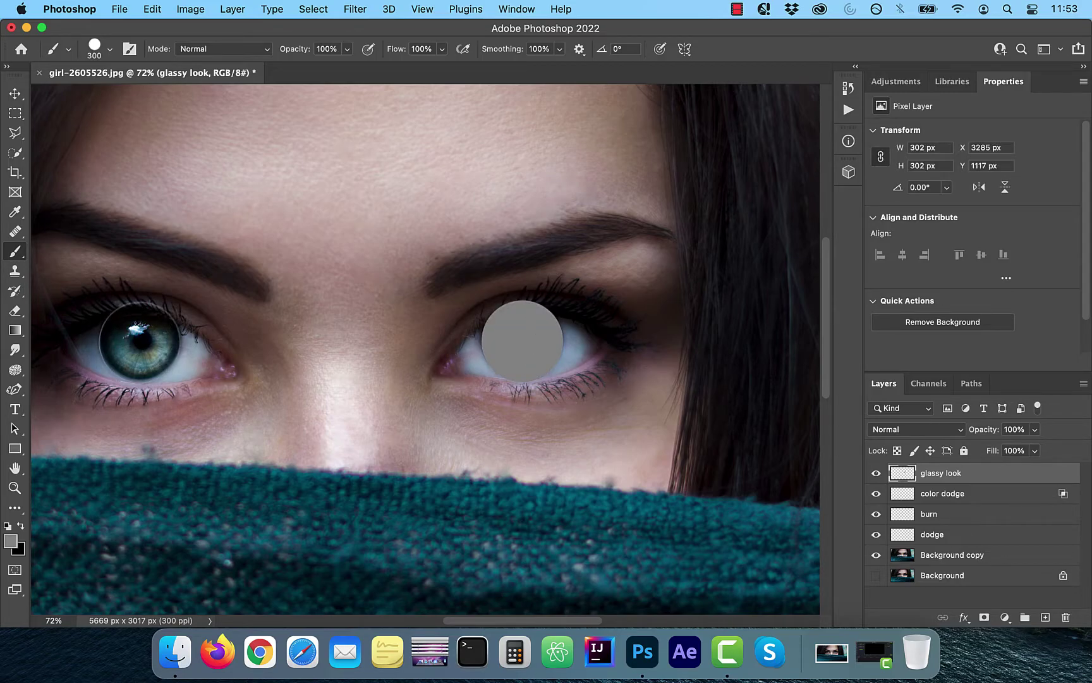
pyautogui.click(139, 340)
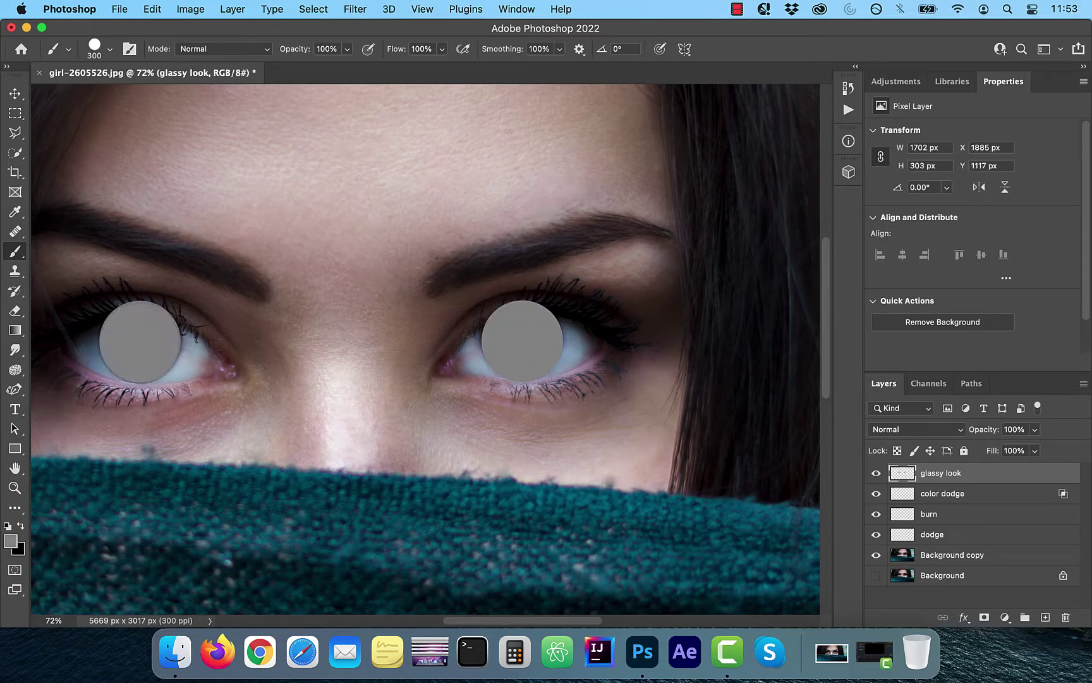
# Convert the glassy look layer to a smart object and apply Add Noise at 15% with Gaussian distribution.
pyautogui.rightClick(944, 475)
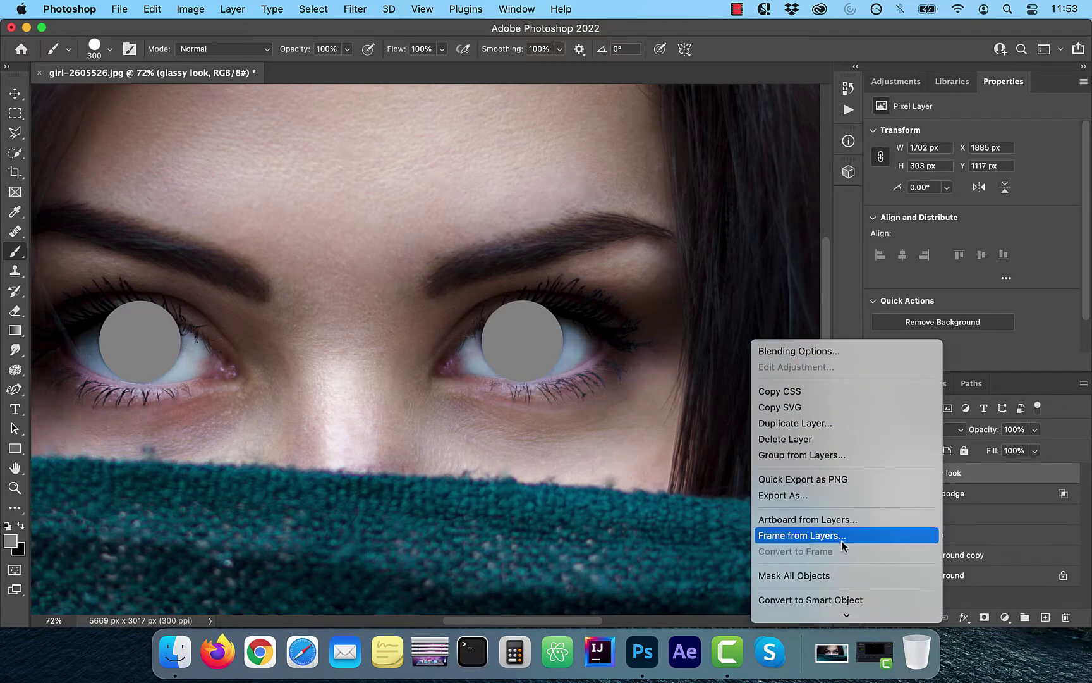
pyautogui.click(837, 600)
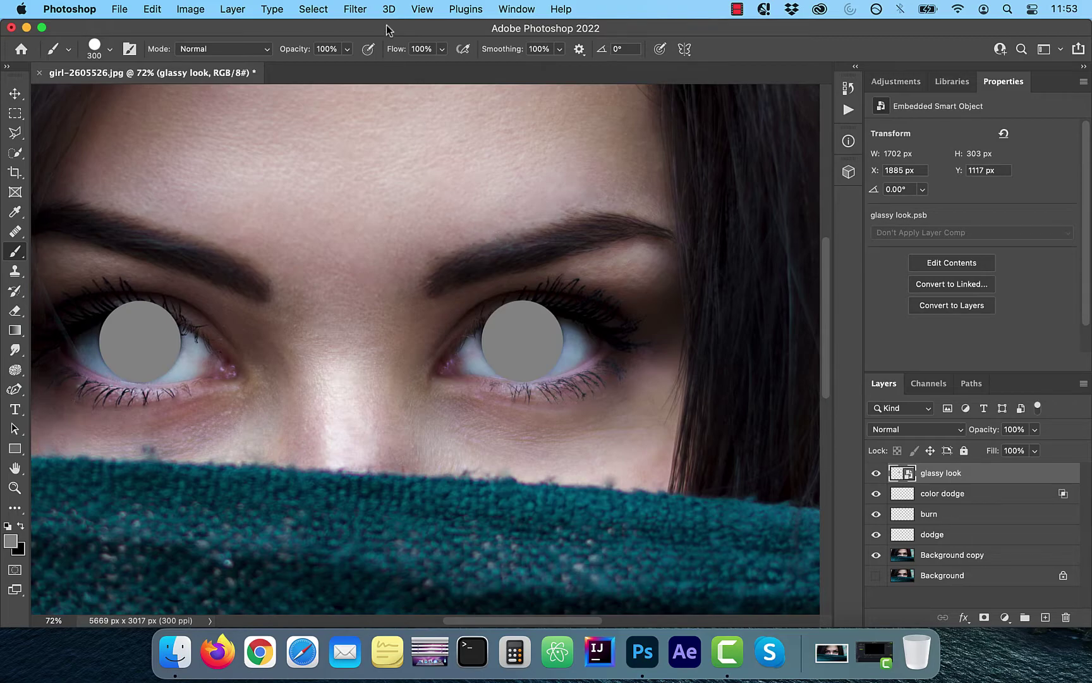
pyautogui.click(357, 13)
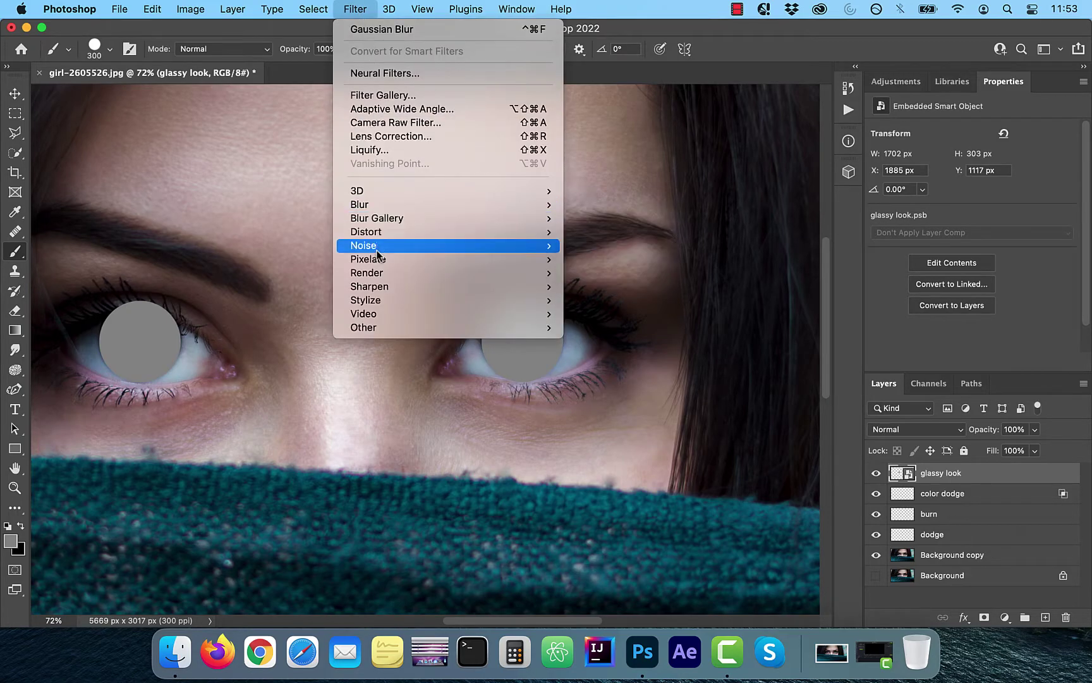
pyautogui.moveTo(377, 253)
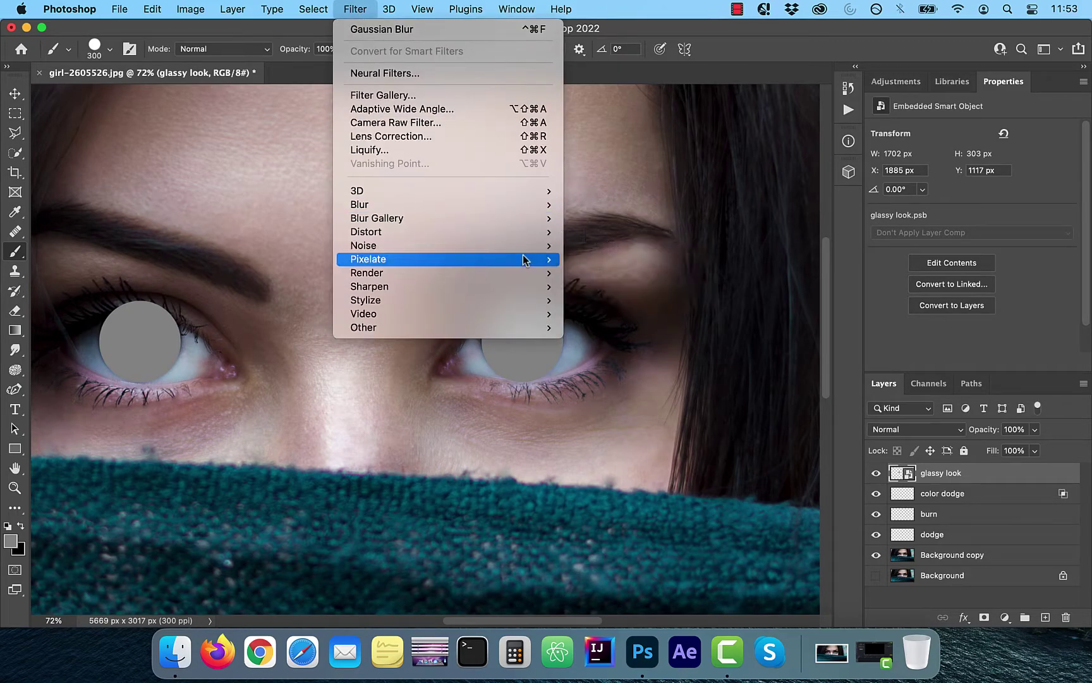
pyautogui.click(605, 246)
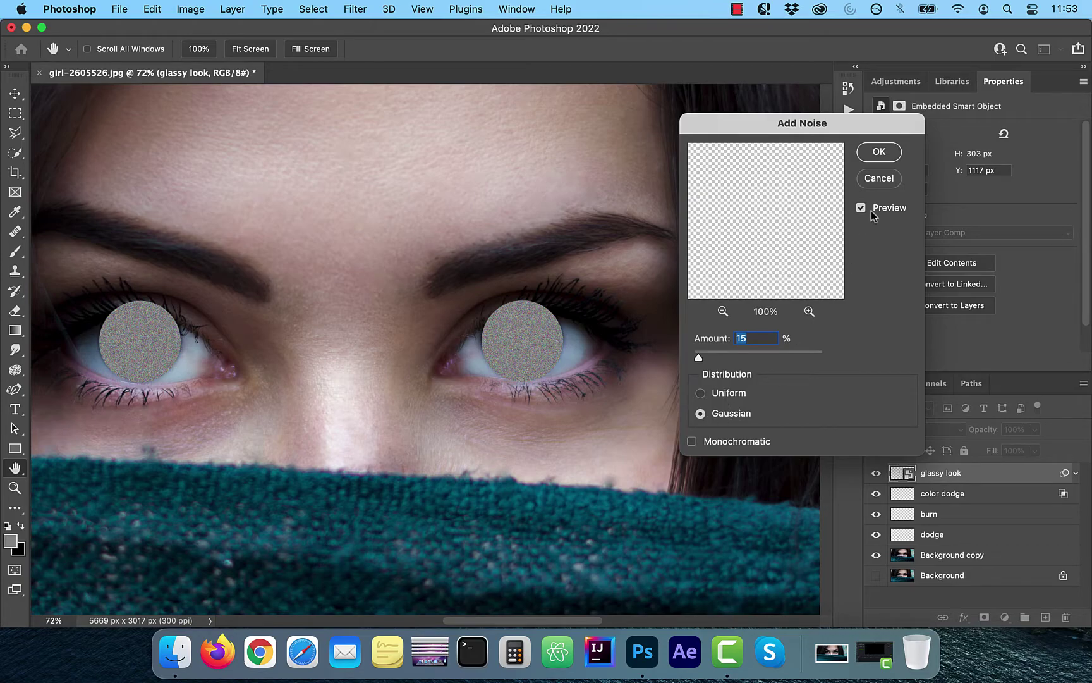
pyautogui.click(882, 154)
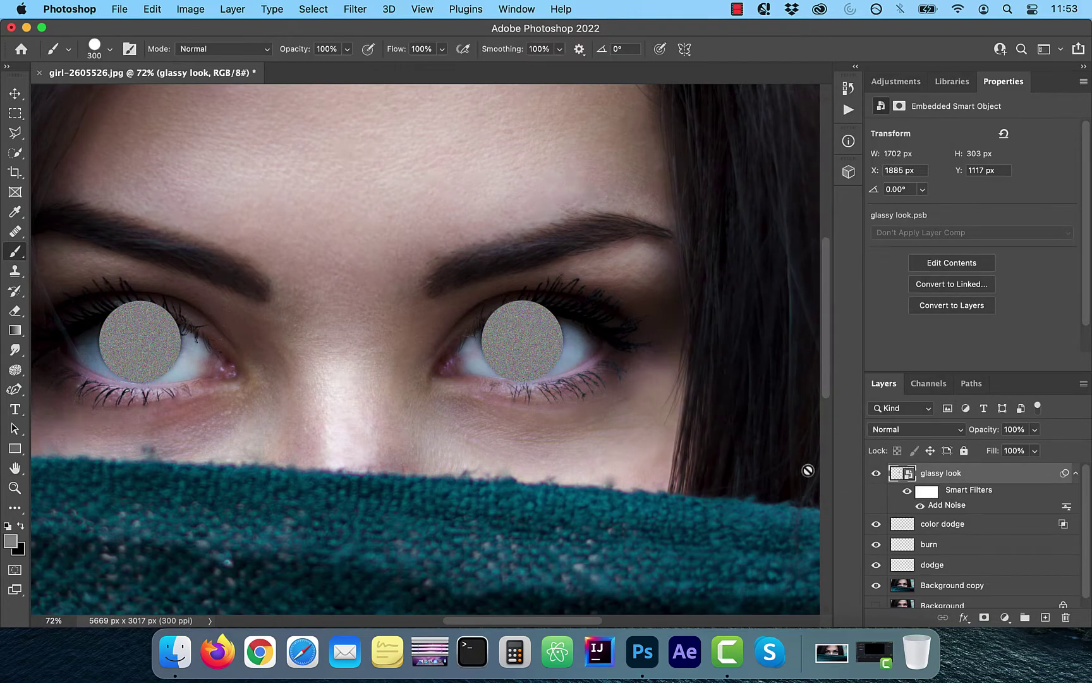
# Apply a Gaussian Blur with a 15 px radius to the glassy look layer.
pyautogui.click(356, 10)
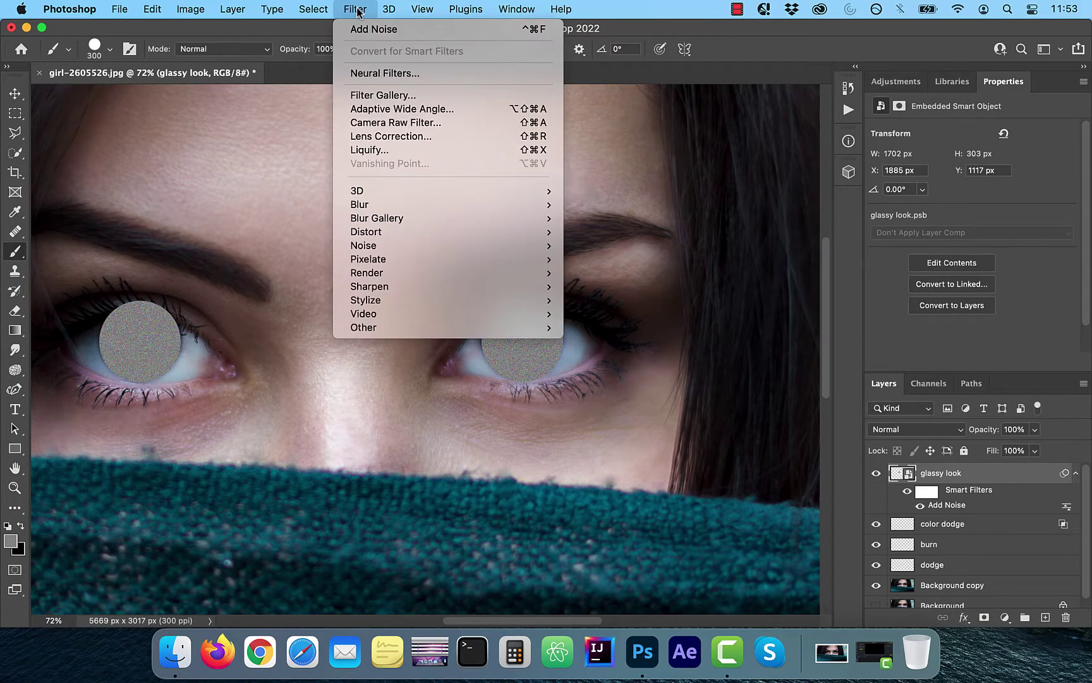
pyautogui.moveTo(385, 204)
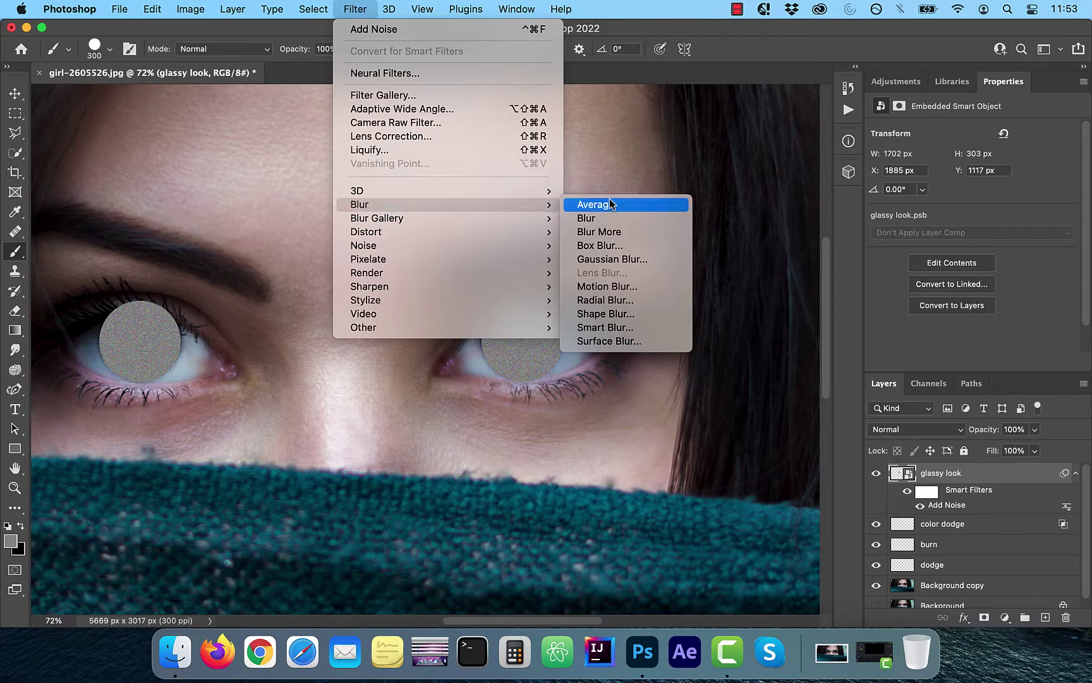
pyautogui.click(635, 259)
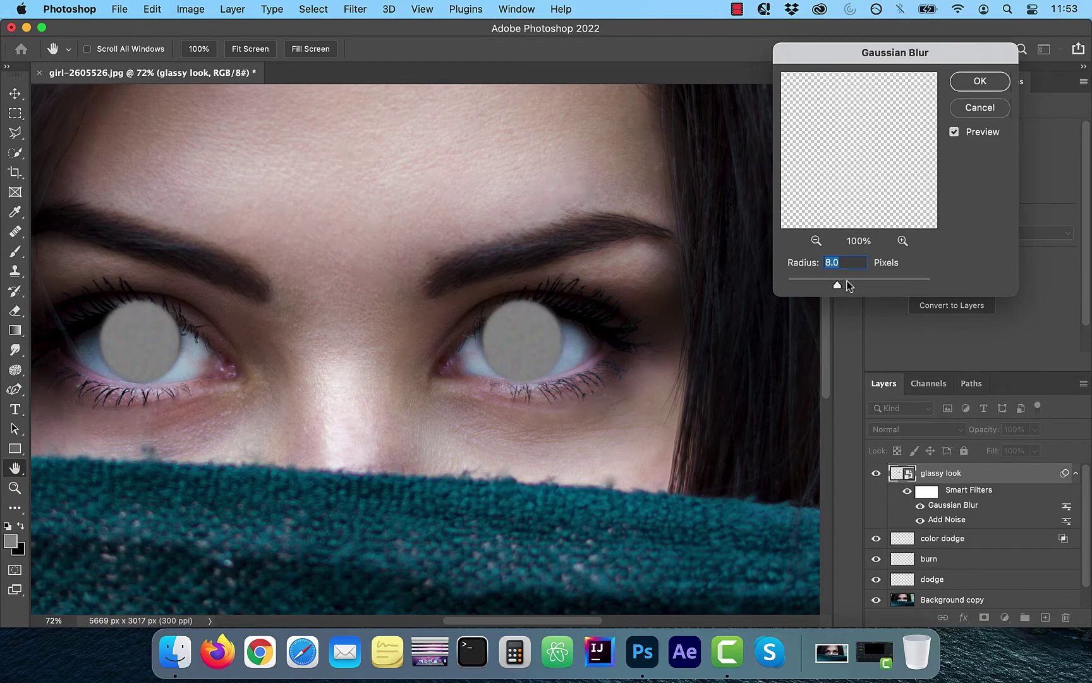
pyautogui.write('15')
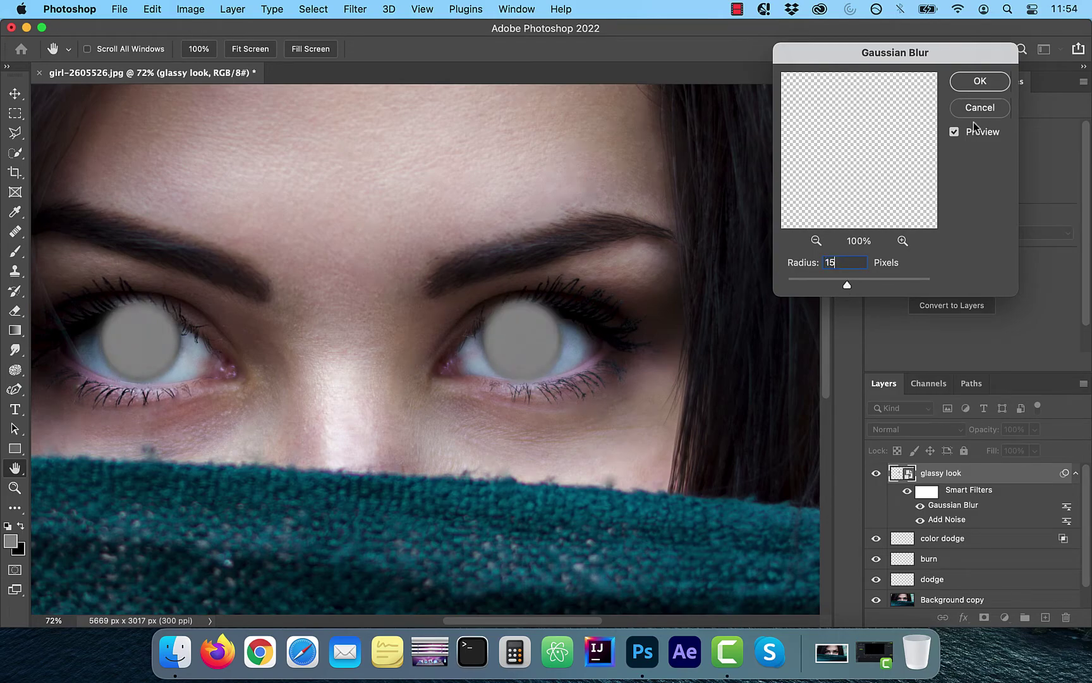
pyautogui.click(980, 81)
# Set the glassy look layer's blend mode to Divide and add a layer mask to it.
pyautogui.click(925, 430)
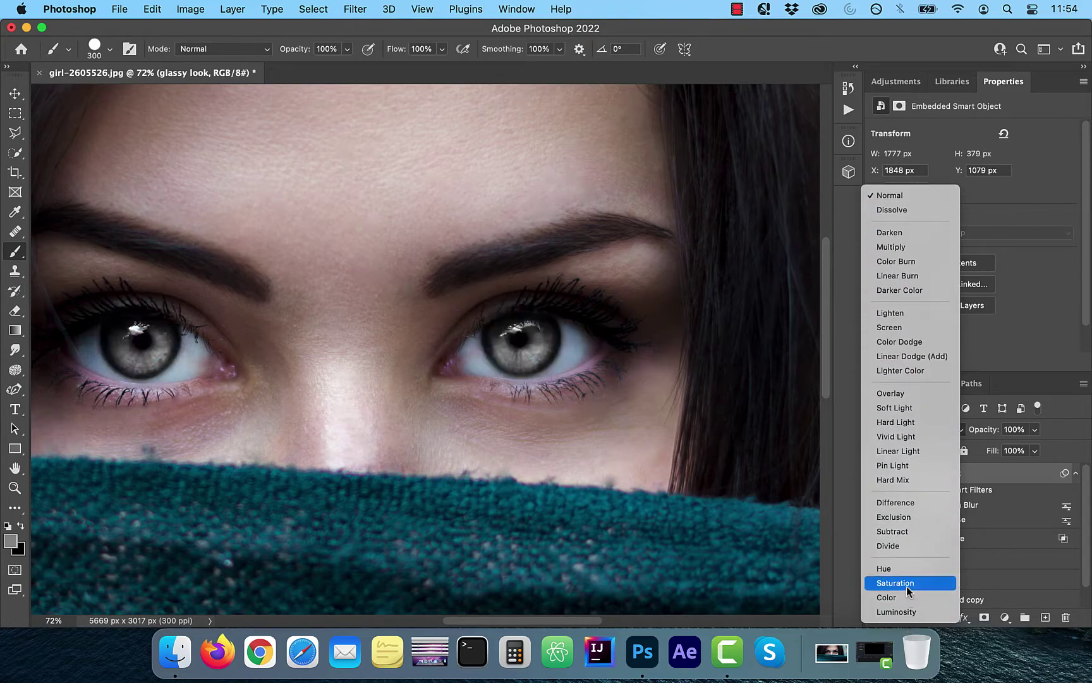
pyautogui.click(916, 546)
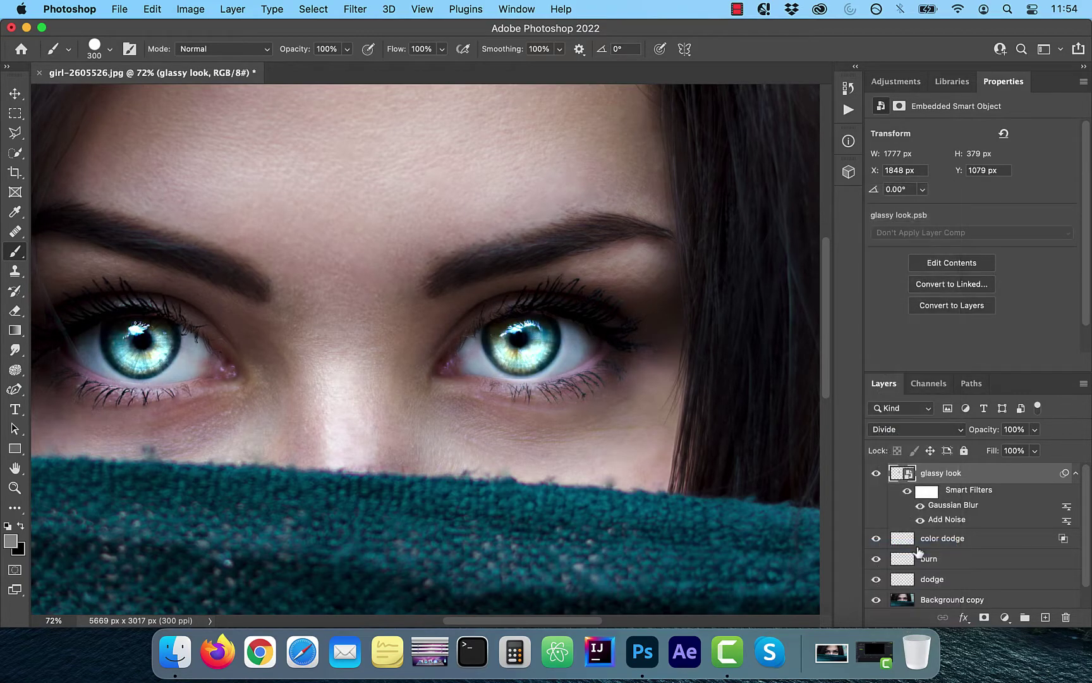
pyautogui.click(984, 618)
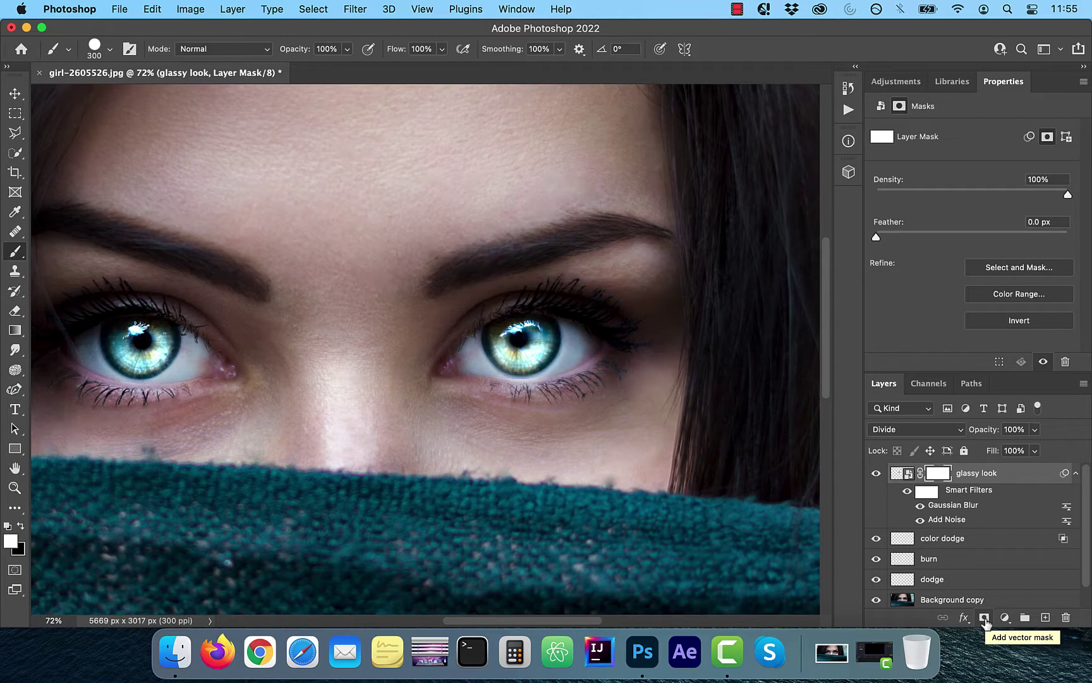
# Prepare a soft-edged 80 px brush with black as the foreground colour for painting the glassy look mask.
pyautogui.press('[')
pyautogui.press('[')
pyautogui.press('[')
pyautogui.press('[')
pyautogui.press('[')
pyautogui.press('[')
pyautogui.press('[')
pyautogui.press('[')
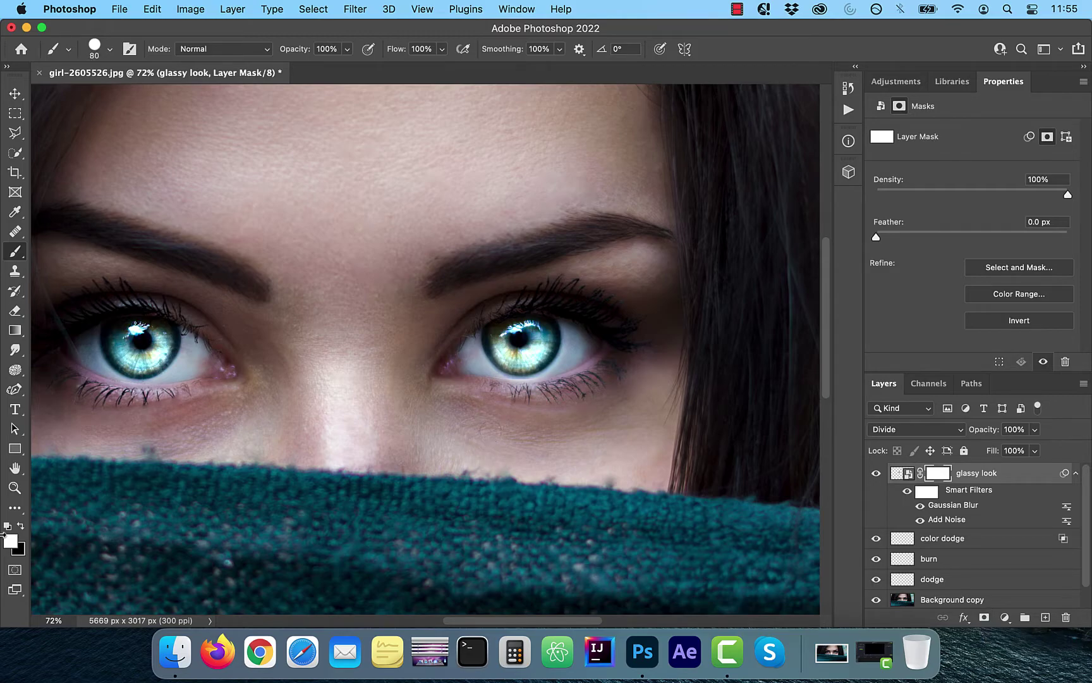
pyautogui.click(21, 526)
pyautogui.scroll(5, 424, 359)
pyautogui.click(110, 49)
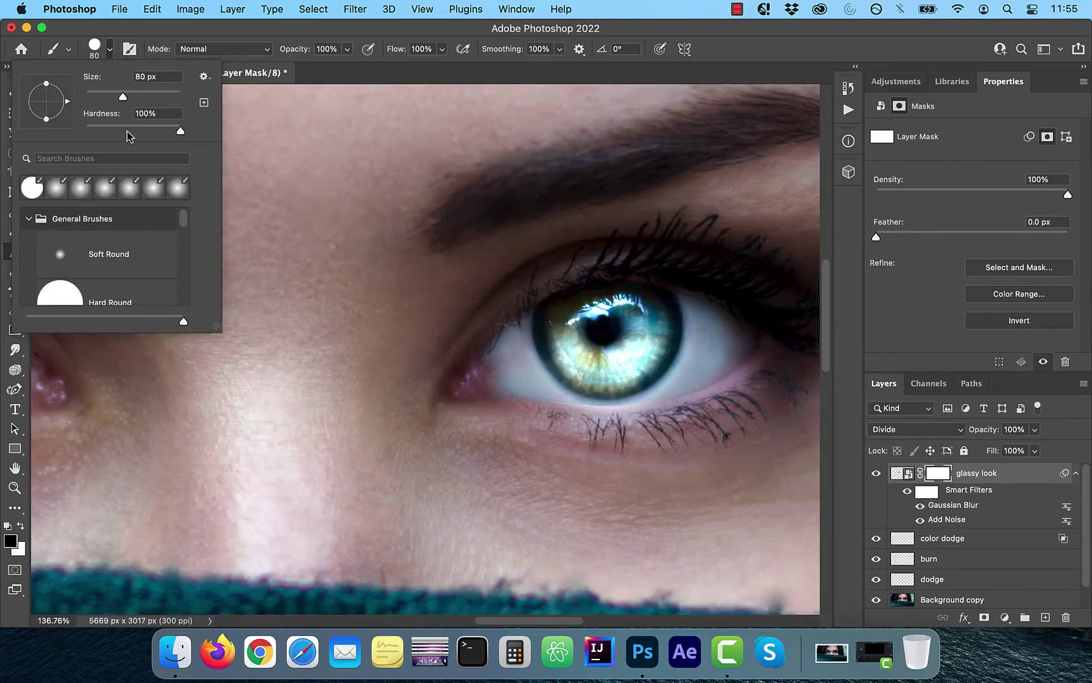
pyautogui.moveTo(180, 134); pyautogui.dragTo(58, 135)
pyautogui.click(111, 50)
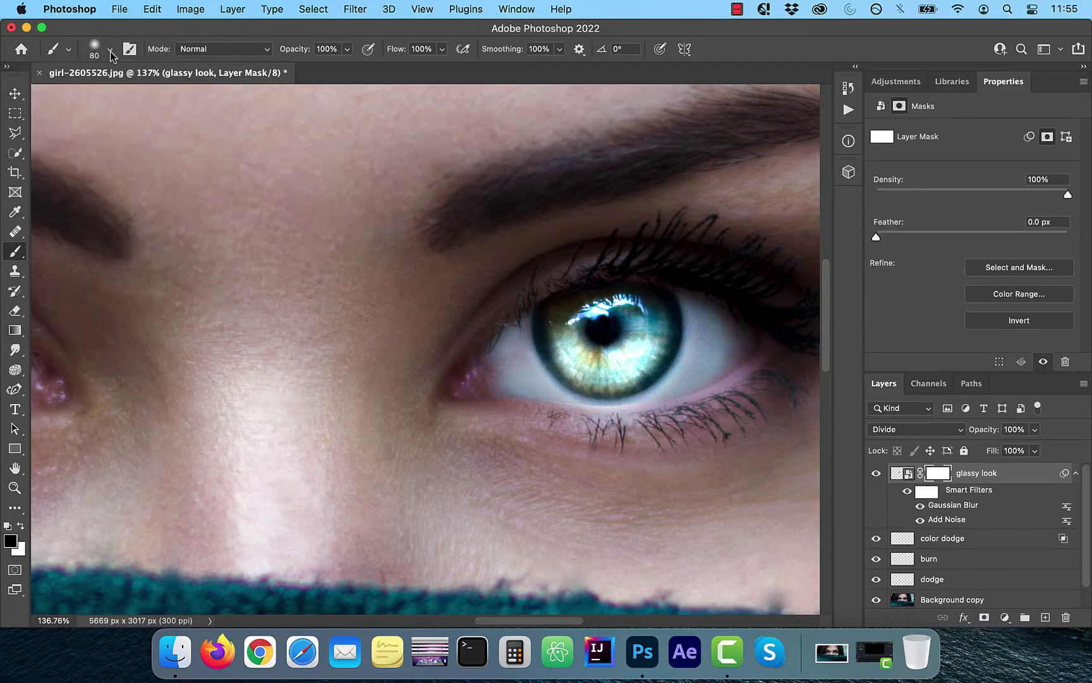
# Paint black on the glassy look mask around both irises to hide the effect spilling past their edges.
pyautogui.moveTo(507, 410)
pyautogui.mouseDown()
pyautogui.moveTo(581, 414)
pyautogui.moveTo(686, 393)
pyautogui.moveTo(684, 329)
pyautogui.moveTo(624, 248)
pyautogui.mouseUp()
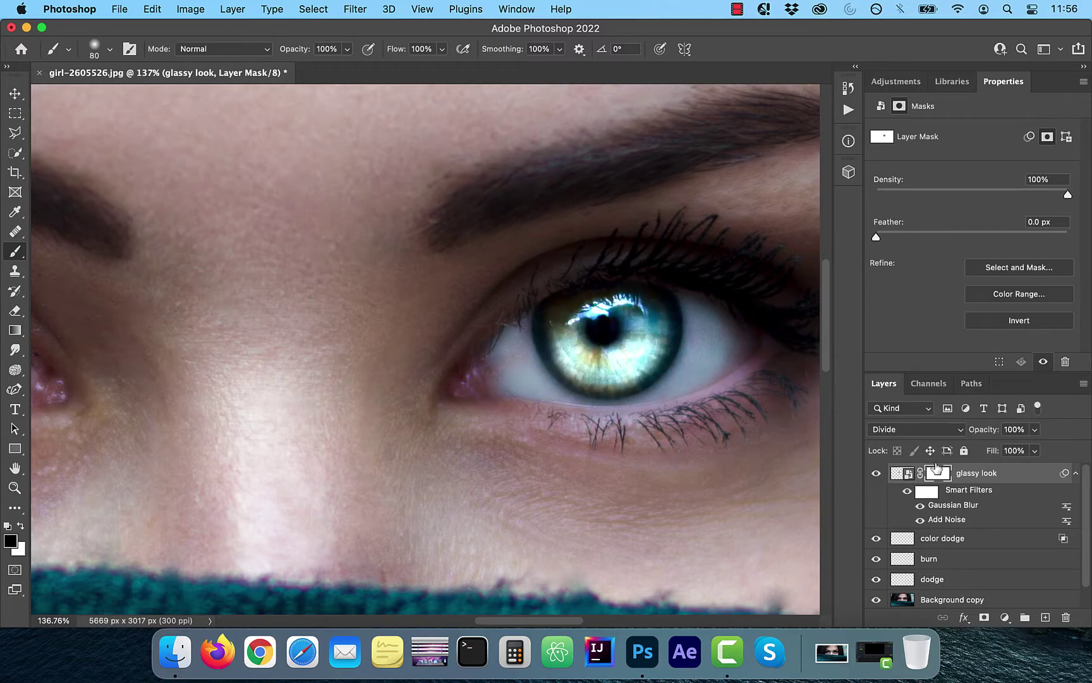
pyautogui.scroll(-3, 245, 377)
pyautogui.scroll(3, 245, 376)
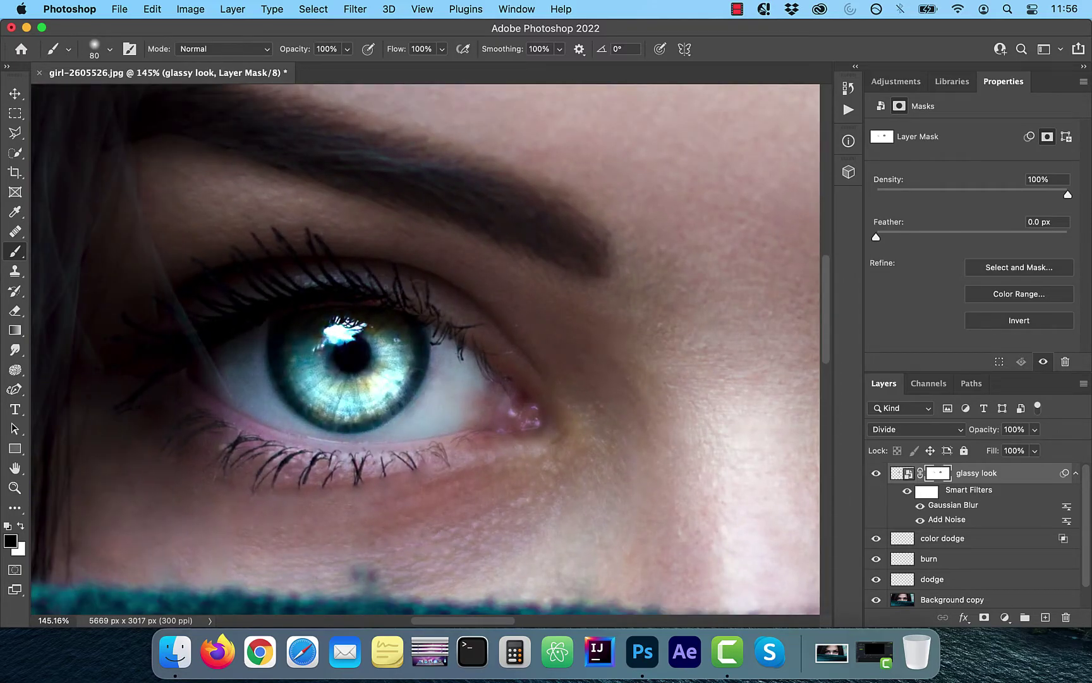
# Lower the glassy look layer's opacity to 41% and compare the eyes with the layer hidden and shown.
pyautogui.scroll(-4, 247, 373)
pyautogui.click(1035, 429)
pyautogui.moveTo(1034, 448); pyautogui.dragTo(993, 449)
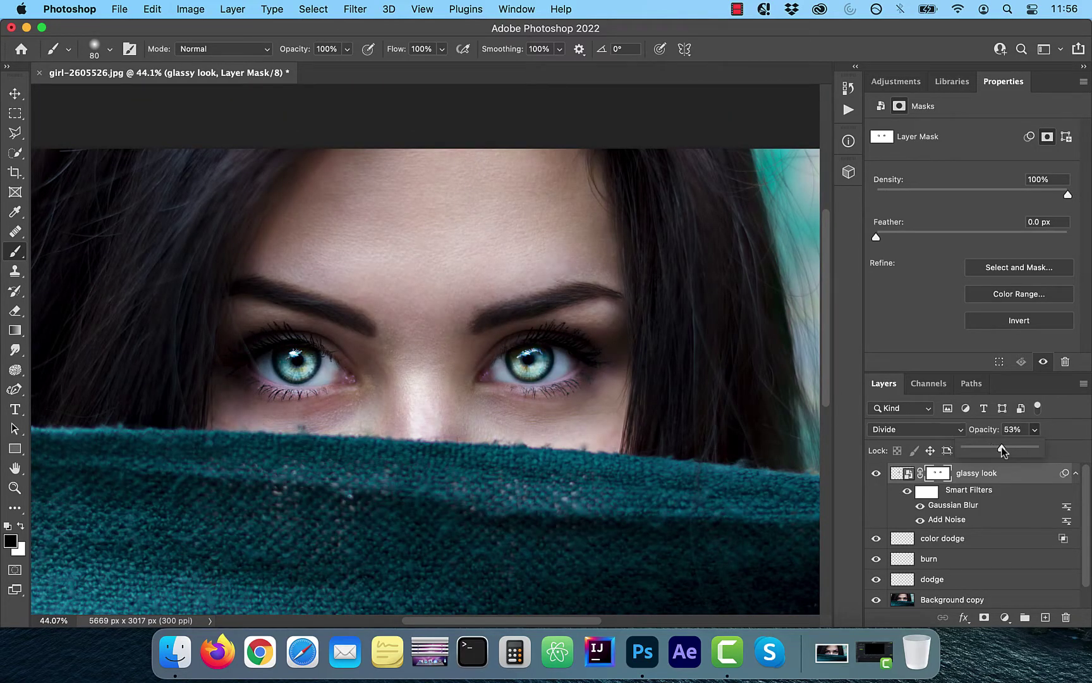
pyautogui.click(877, 474)
pyautogui.click(876, 475)
pyautogui.press('super+minus')
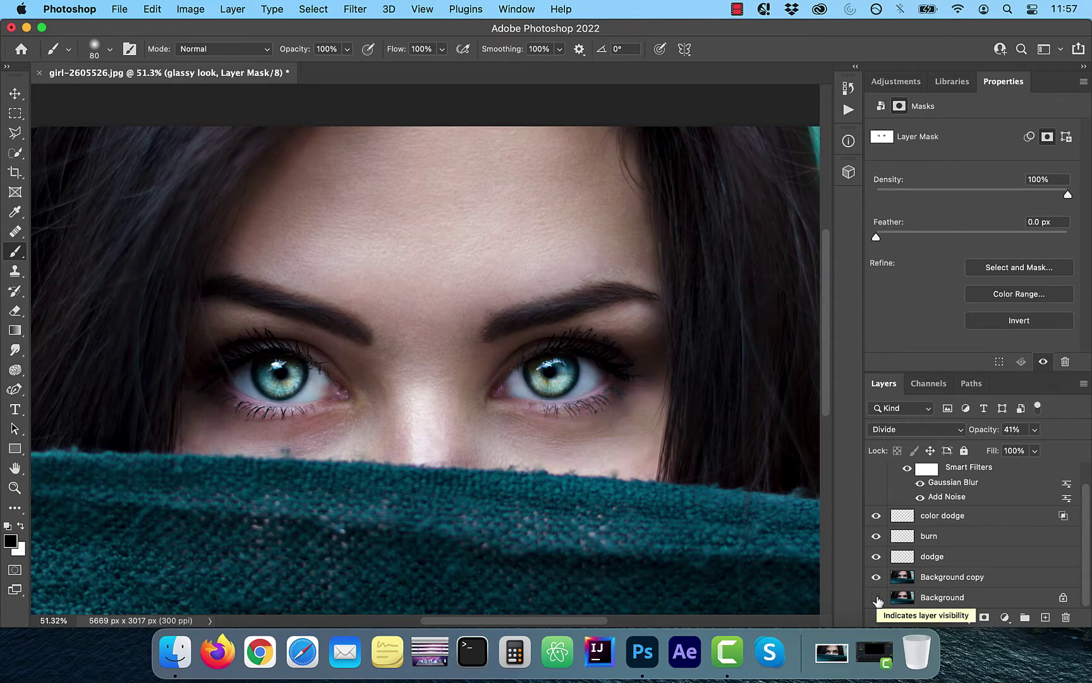
# Compare the original Background layer alone with the full edited eye layers several times.
pyautogui.click(876, 597)
pyautogui.click(876, 597)
pyautogui.click(876, 597)
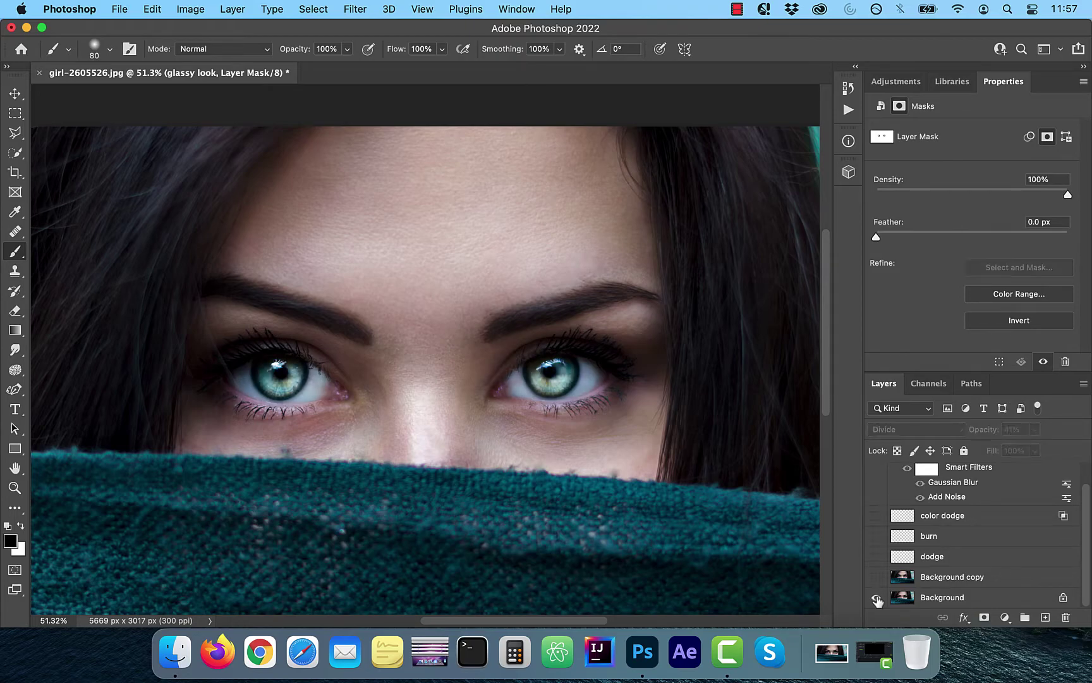
pyautogui.click(876, 597)
pyautogui.click(876, 598)
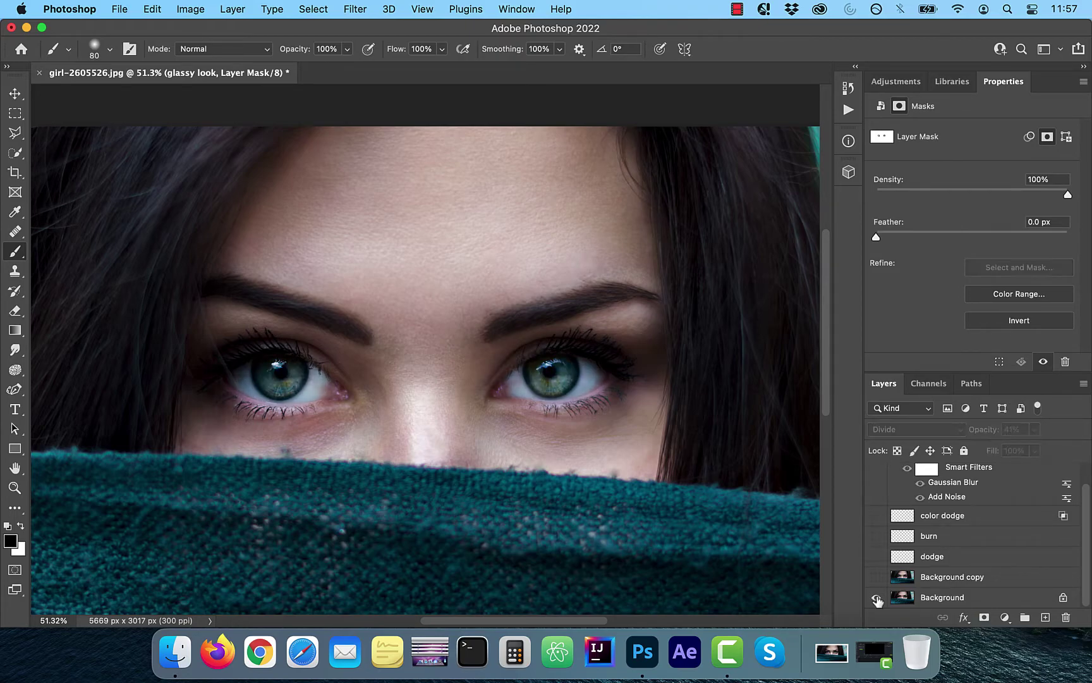
pyautogui.click(876, 598)
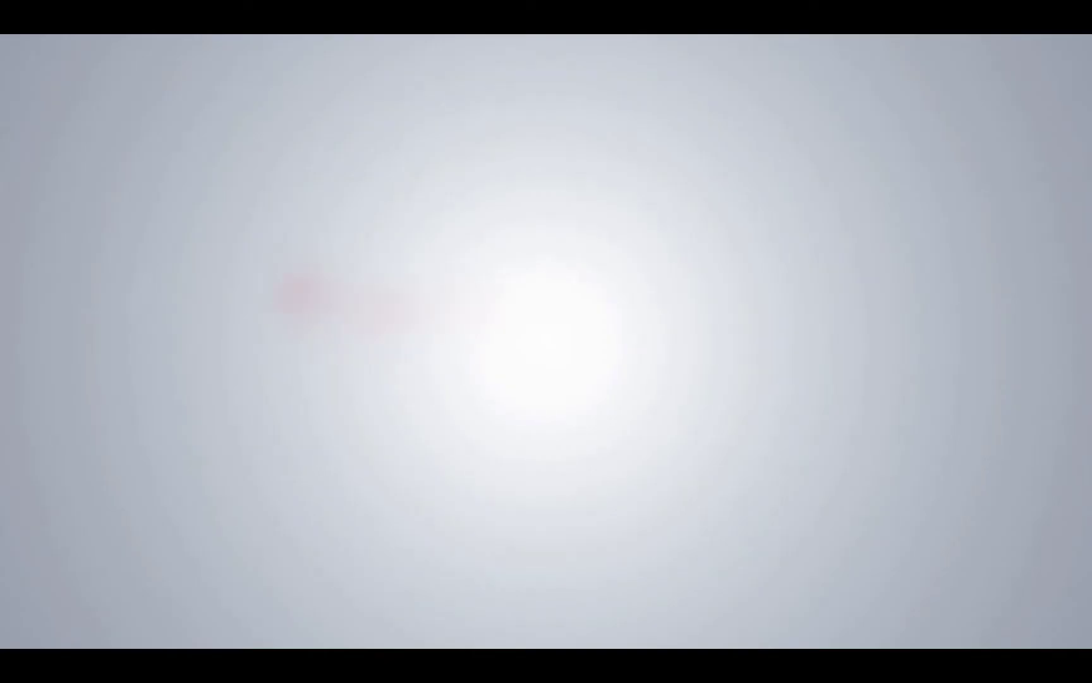